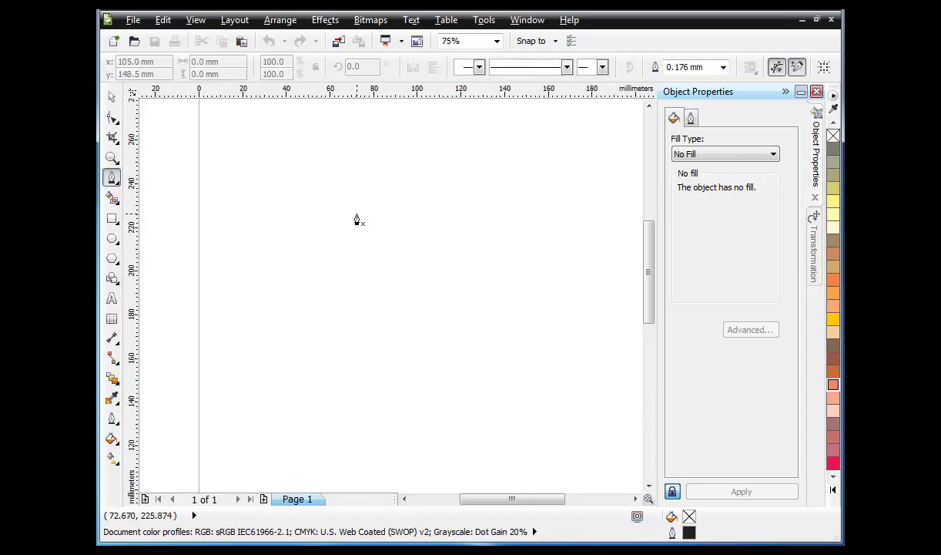
- Draw a closed drumstick-shaped body with a two-lobed narrow end using the Pen tool, about 103 by 59 mm
scroll(358, 214, "down", 1)
scroll(376, 174, "up", 1)
scroll(352, 204, "down", 1)
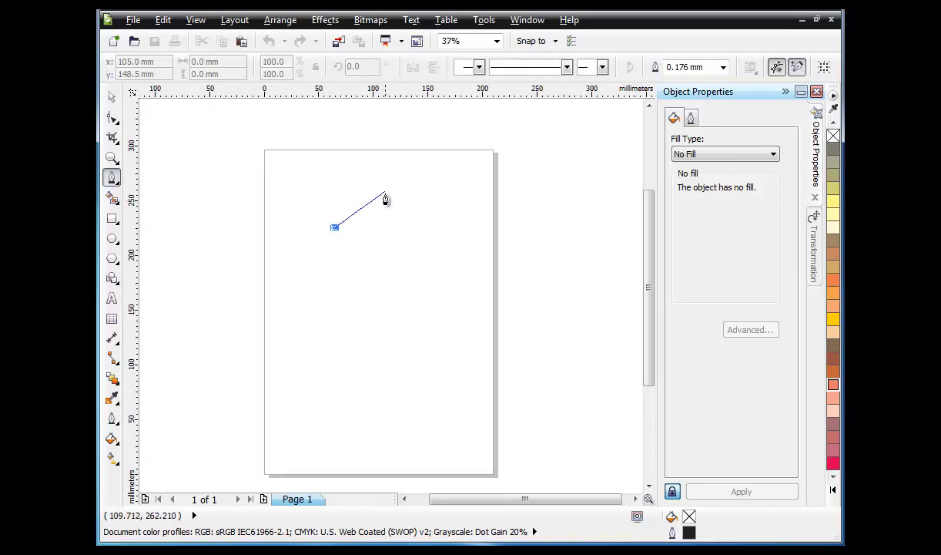
left_click_drag(384, 194, 414, 193)
mouse_move(414, 246)
left_mouse_down()
mouse_move(405, 263)
mouse_move(332, 234)
mouse_move(289, 248)
mouse_move(241, 243)
mouse_move(243, 175)
mouse_move(296, 189)
mouse_move(309, 180)
left_mouse_up()
scroll(338, 261, "up", 1)
scroll(324, 228, "up", 1)
left_click(336, 157)
scroll(334, 163, "down", 2)
scroll(362, 150, "up", 2)
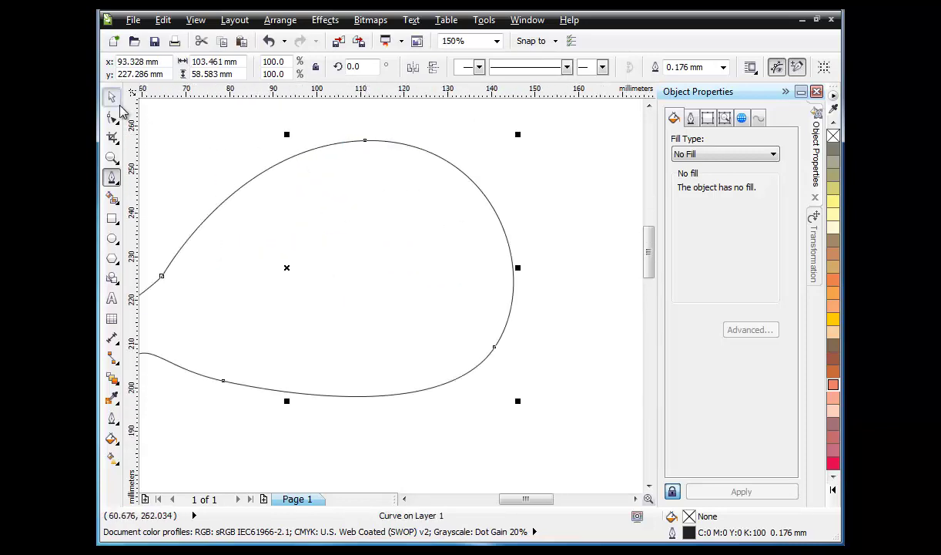
left_click(112, 97)
scroll(392, 185, "down", 1)
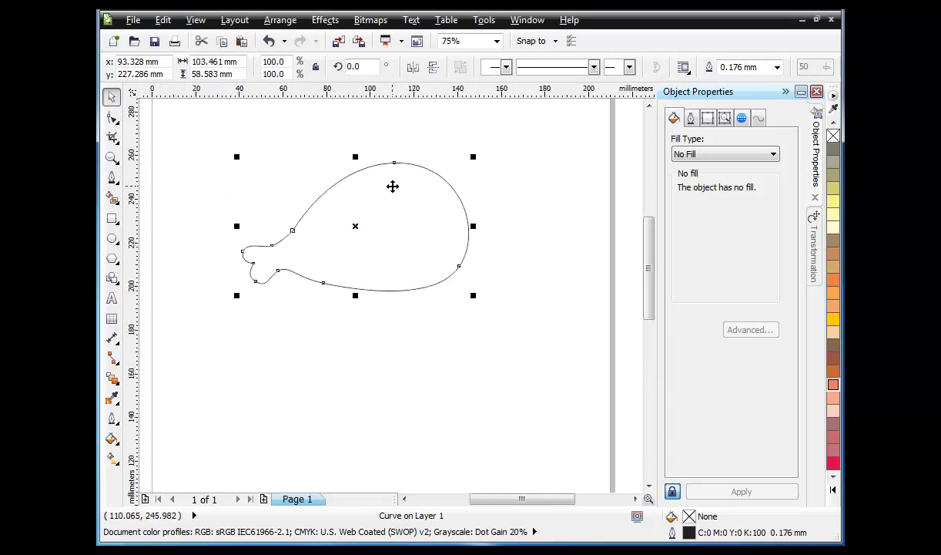
- Draw a closed wavy highlight shape inside the upper part of the body, about 68 by 35 mm
left_click(113, 177)
scroll(348, 215, "up", 1)
left_click(257, 249)
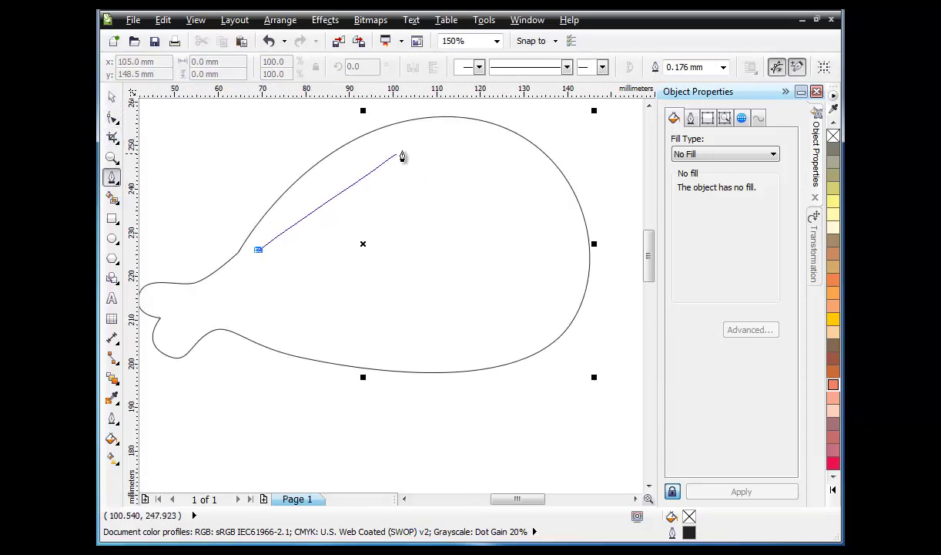
left_click_drag(420, 139, 485, 130)
left_click_drag(540, 189, 548, 214)
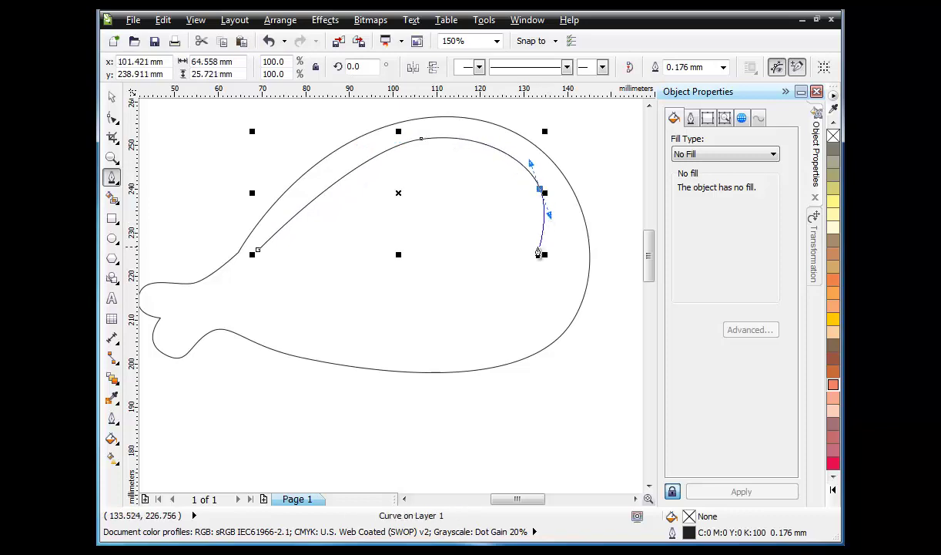
left_click_drag(479, 255, 446, 256)
left_click_drag(390, 258, 364, 275)
left_click_drag(334, 288, 241, 291)
left_click_drag(258, 249, 224, 285)
left_click(111, 97)
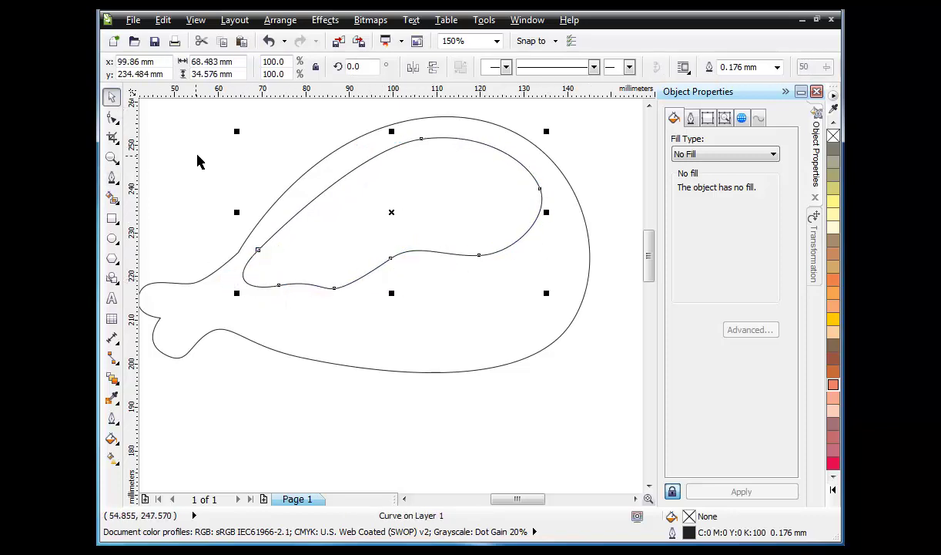
left_click(226, 139)
- Fill the body outline with the yellow shade C:0 M:17 Y:86 K:0
scroll(295, 174, "down", 2)
scroll(294, 174, "up", 2)
scroll(289, 176, "down", 1)
left_click(223, 252)
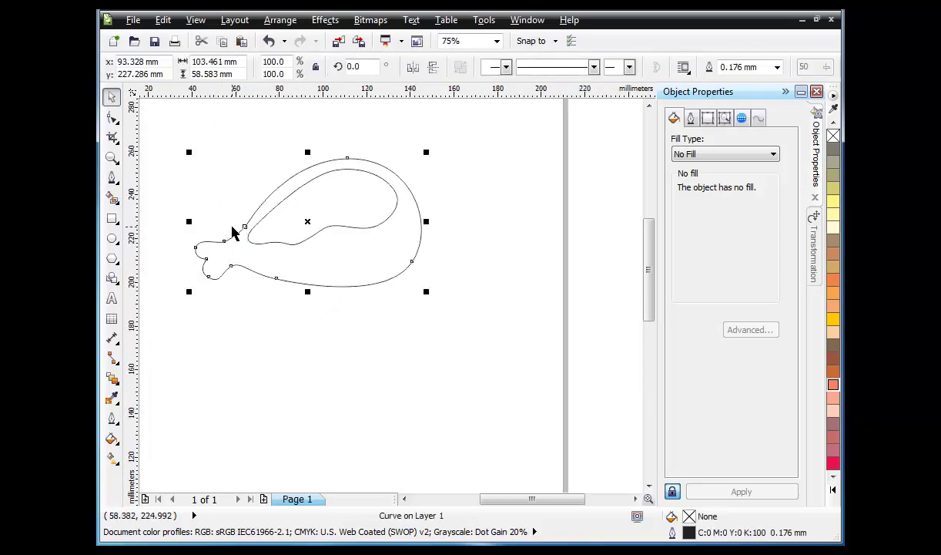
scroll(232, 230, "up", 2)
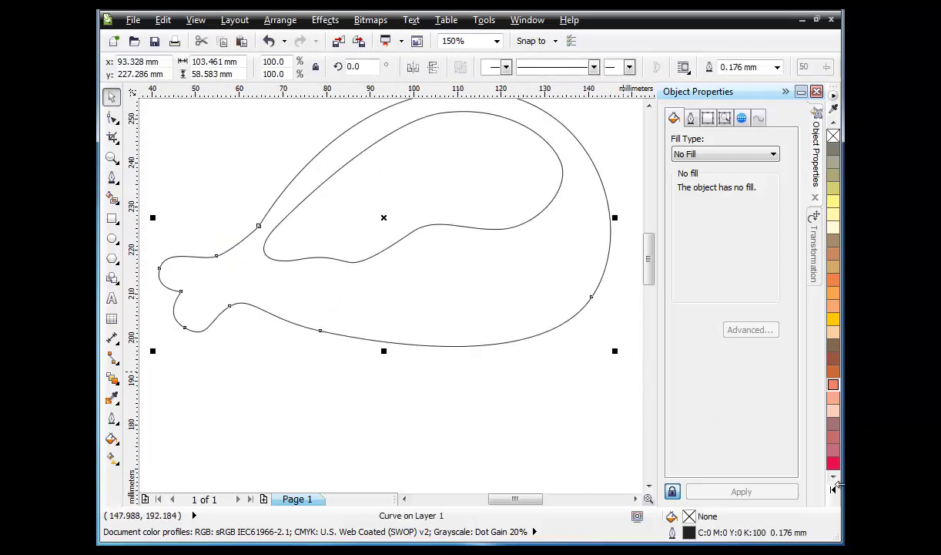
left_click(832, 324)
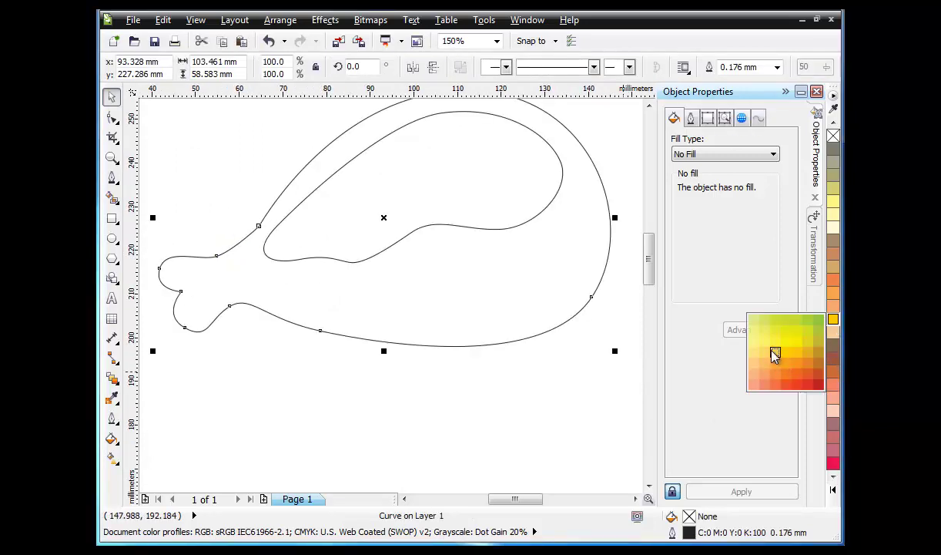
left_click(774, 355)
left_click(436, 418)
scroll(436, 419, "down", 2)
scroll(435, 262, "up", 2)
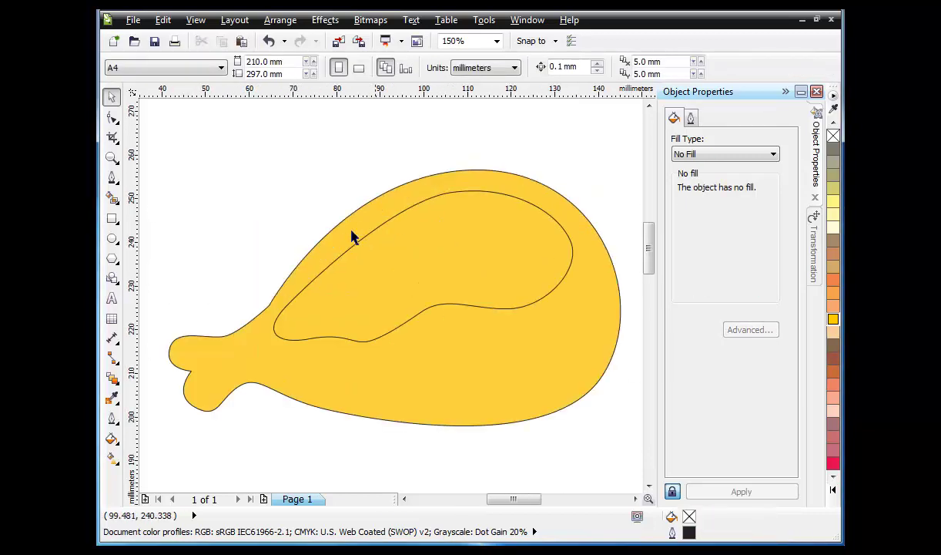
- Sample the body's yellow with the Color Eyedropper and apply it as the highlight shape's fill
left_click(113, 398)
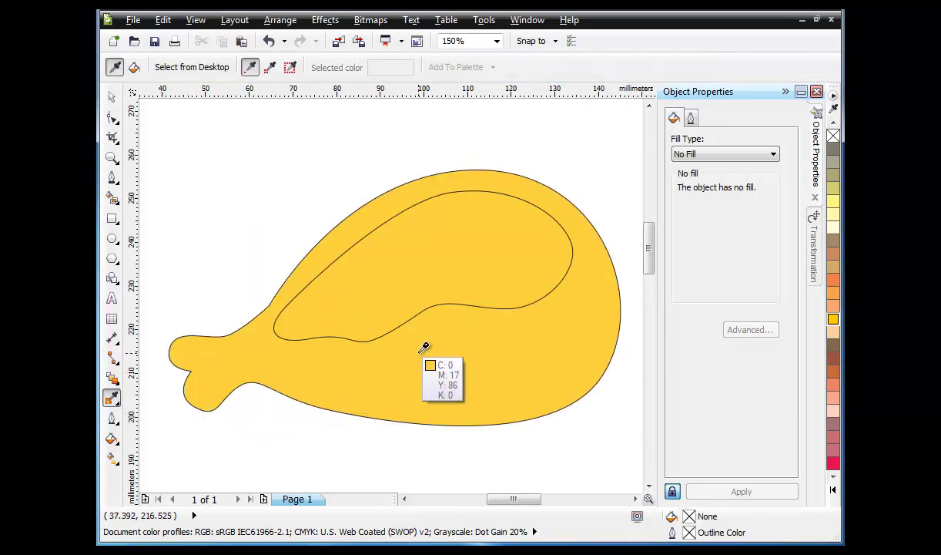
left_click(410, 345)
left_click(112, 97)
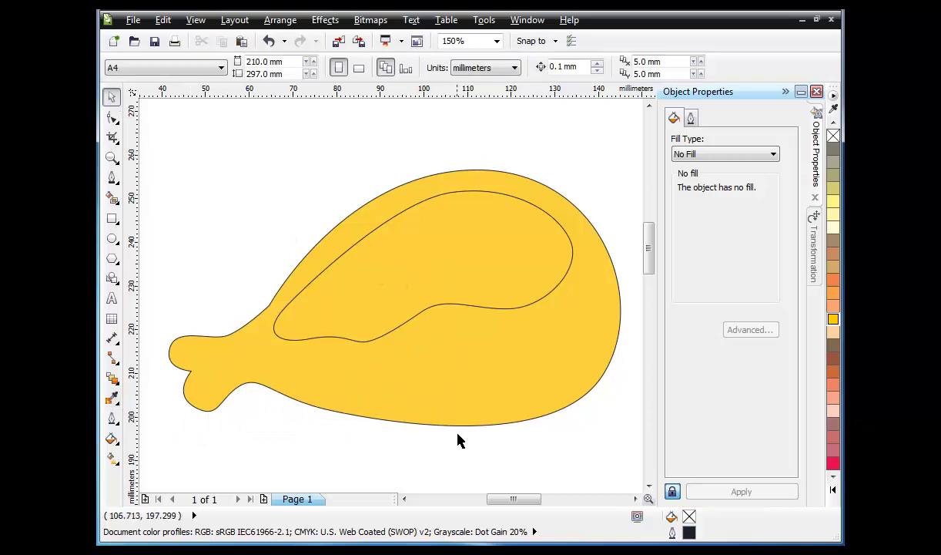
- Change the body's uniform fill to the darker golden colour C:7 M:31 Y:100 K:0
left_click(457, 425)
double_click(690, 516)
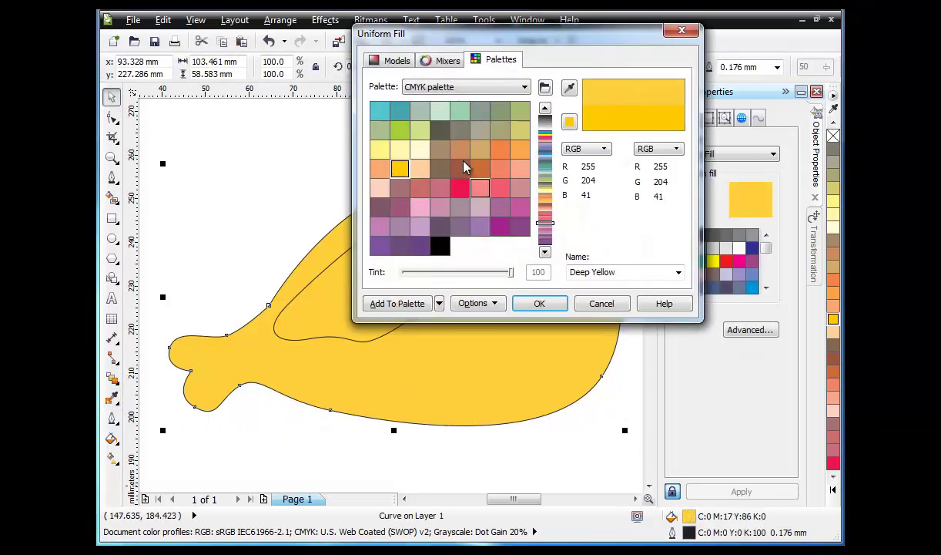
left_click(398, 61)
left_click(499, 116)
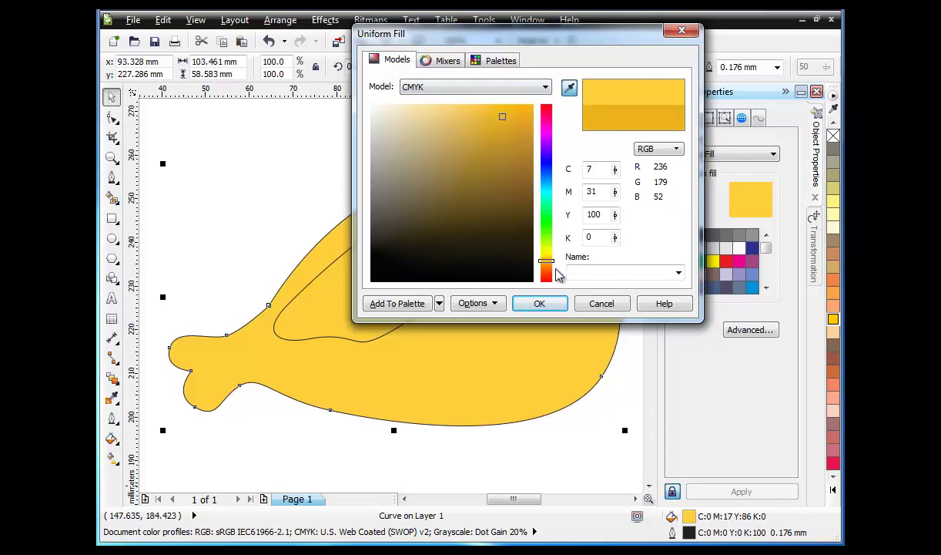
left_click(540, 302)
scroll(453, 223, "down", 1)
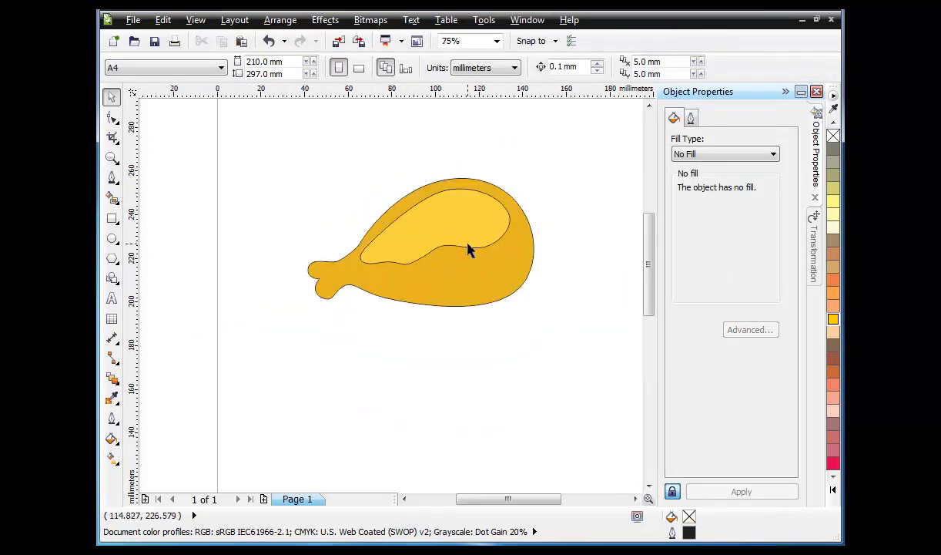
- Remove the outline from the yellow highlight shape by setting its width to None
left_click(412, 219)
left_click(371, 199)
left_click(433, 215)
left_click(777, 68)
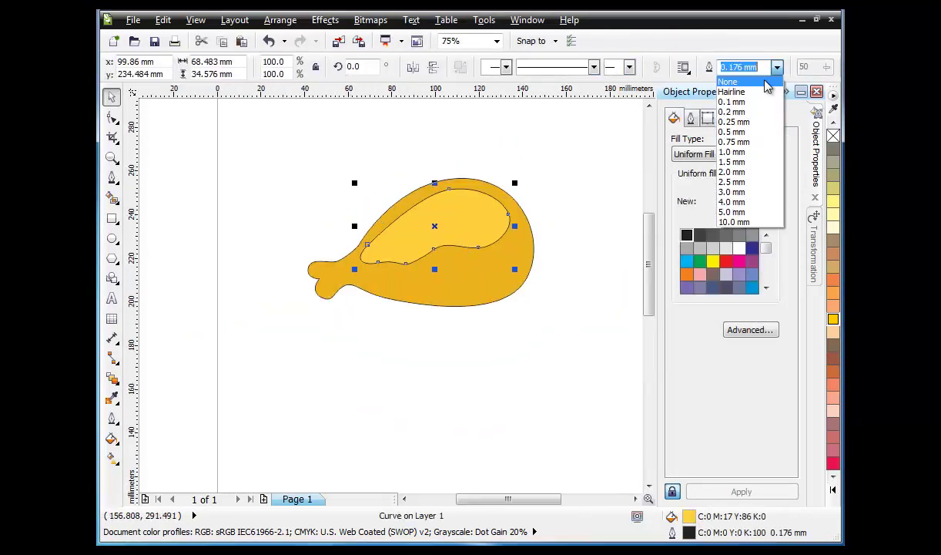
left_click(765, 82)
left_click(554, 178)
- Set the body's outline width to 2.5 mm
scroll(444, 232, "up", 1)
left_click(452, 308)
left_click(776, 68)
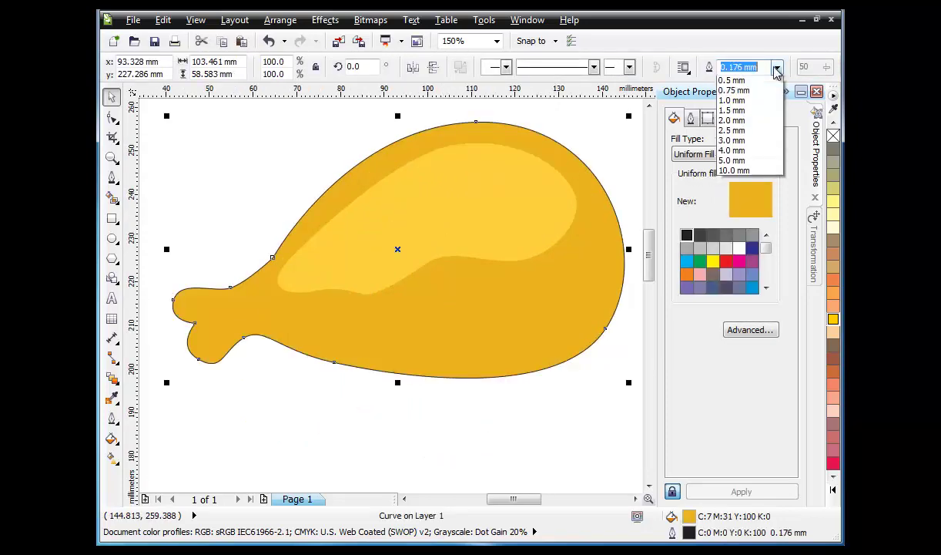
left_click(736, 181)
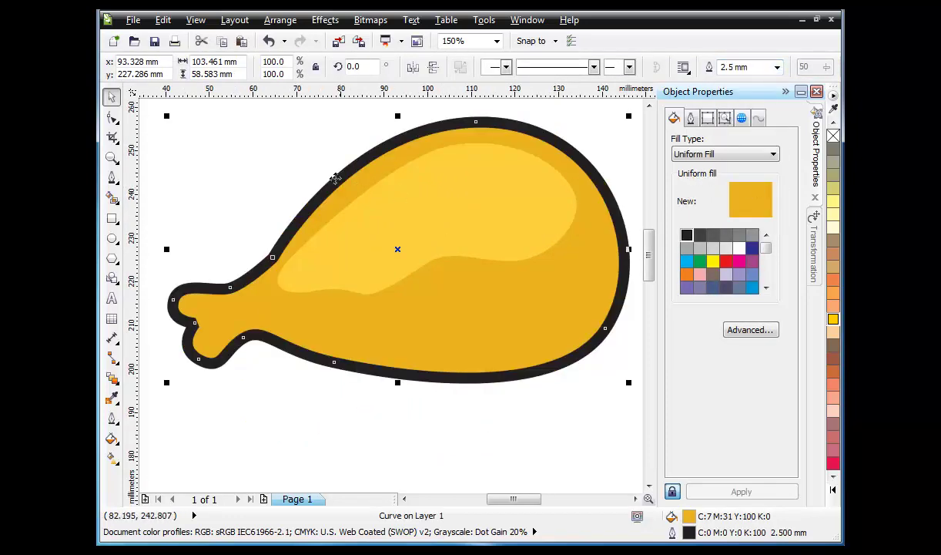
- Enable Behind fill and Scale with image for the body's outline
left_click(812, 235)
left_click(814, 150)
left_click(691, 117)
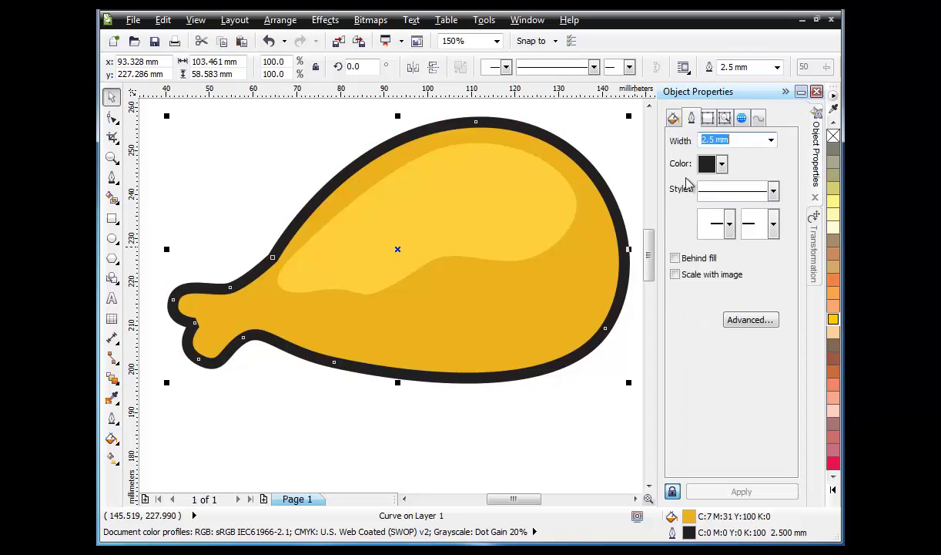
left_click(677, 258)
left_click(676, 274)
key("Escape")
scroll(370, 165, "down", 1)
scroll(371, 168, "up", 1)
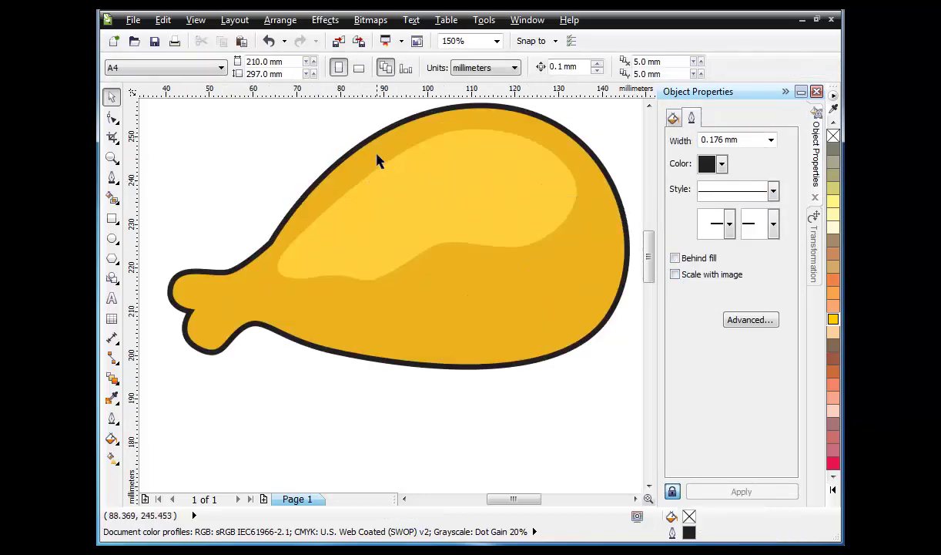
- Set the body's outline colour to the brown C:0 M:60 Y:60 K:40
left_click(377, 151)
left_click(721, 165)
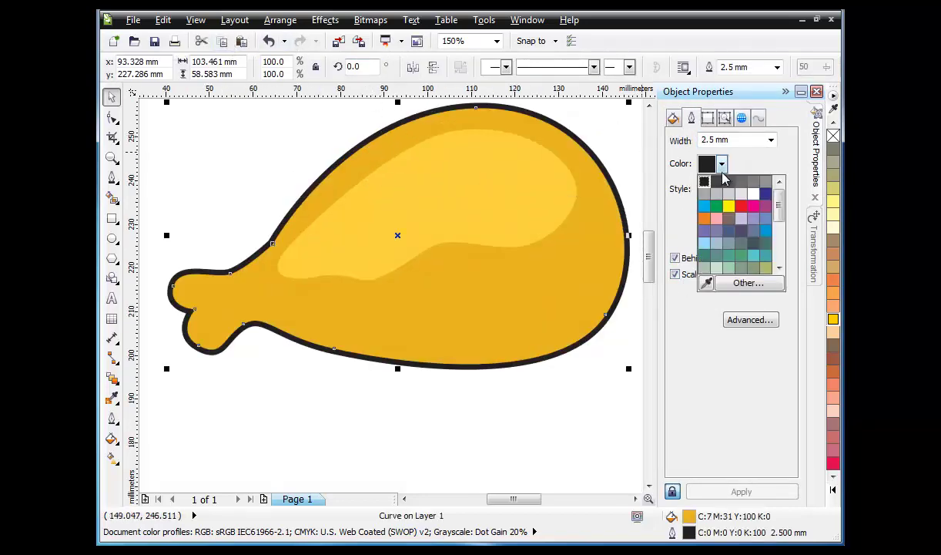
left_click_drag(780, 212, 778, 258)
left_click(729, 207)
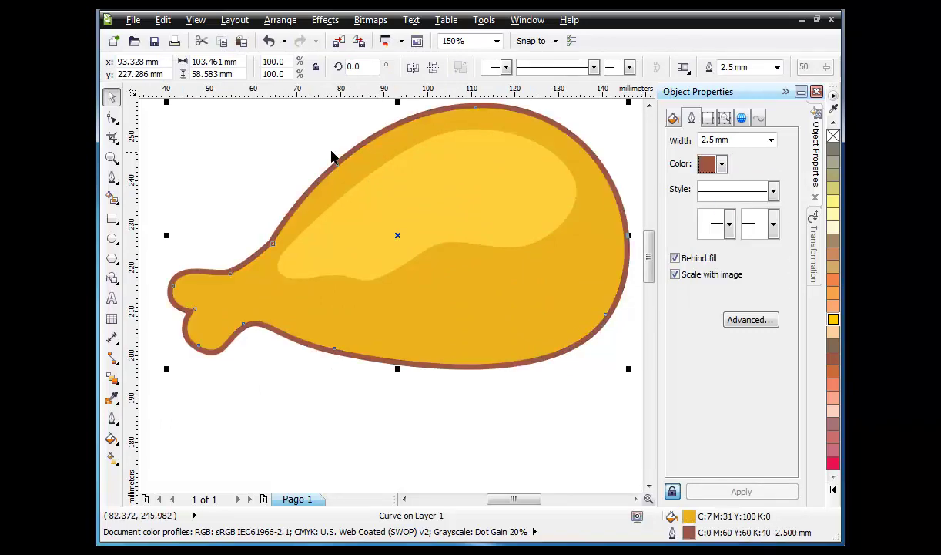
left_click(315, 160)
left_click(321, 183)
- Convert the body's outline to a separate object
left_click(279, 20)
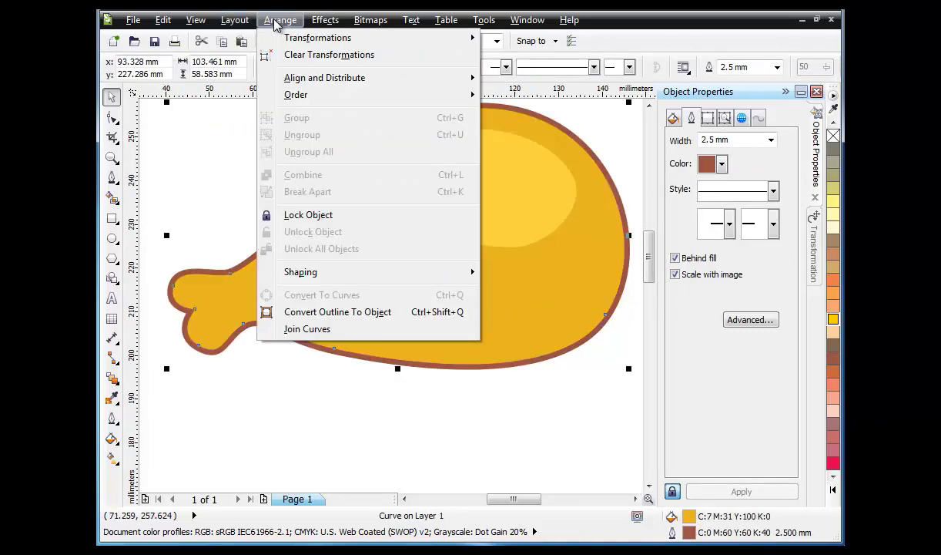
left_click(336, 307)
left_click(204, 183)
left_click(286, 292)
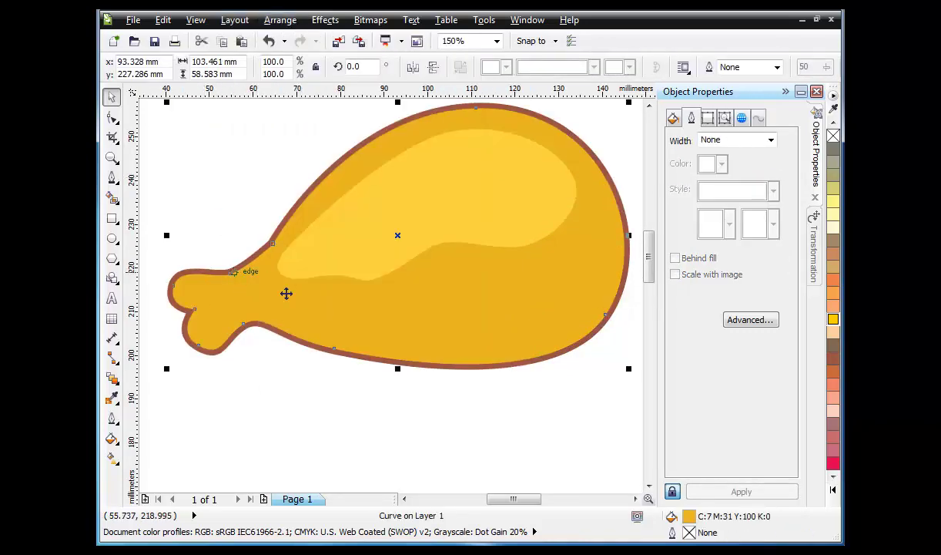
- Fill the converted outline object with the dark brown C:33 M:82 Y:96 K:39
left_click(219, 378)
left_click(220, 358)
double_click(672, 516)
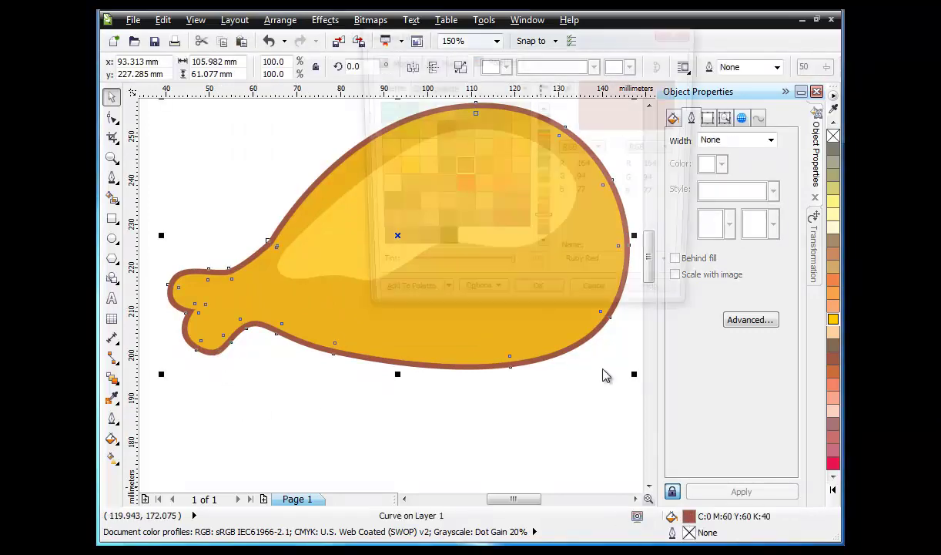
left_click(395, 61)
left_click(464, 190)
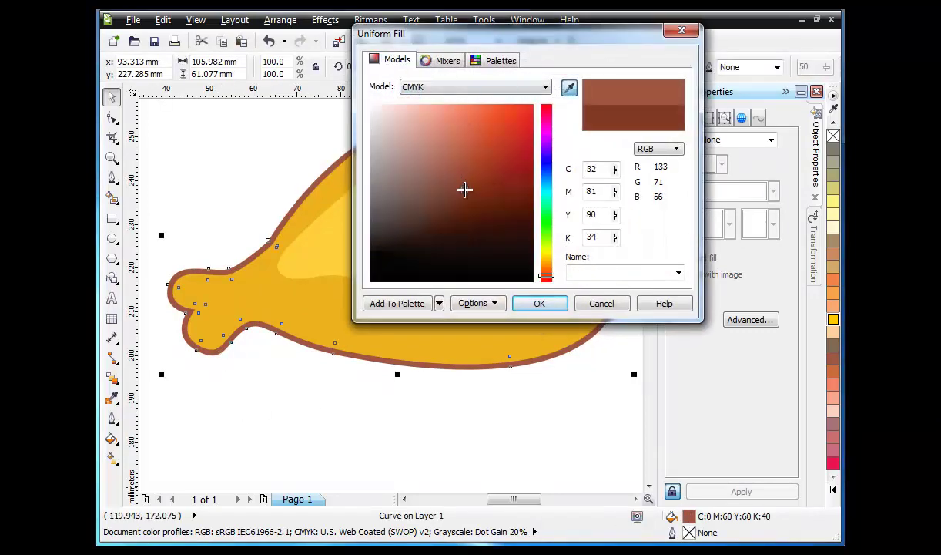
left_click(534, 302)
left_click(285, 424)
scroll(339, 261, "down", 1)
scroll(432, 237, "up", 1)
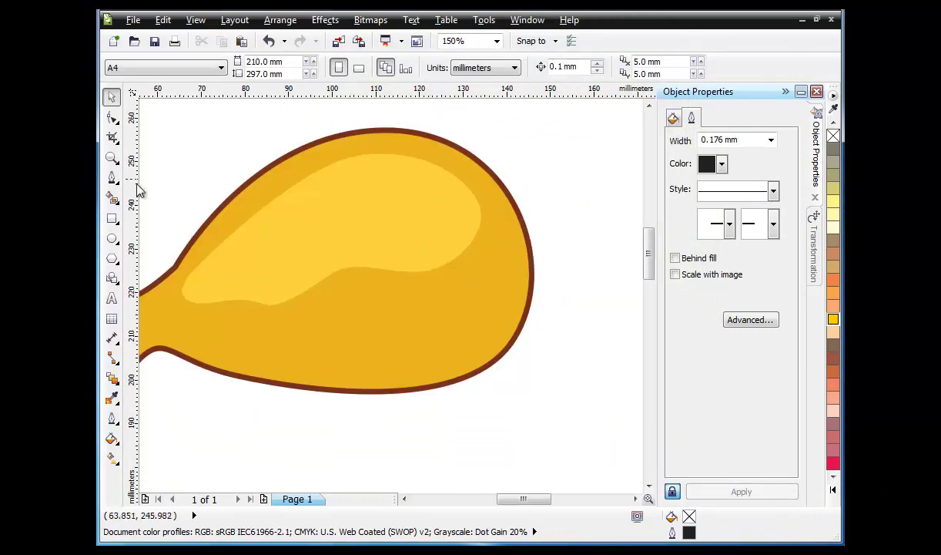
- Draw a closed two-pointed shape sticking out from the body's rounded end, about 11 by 12 mm
left_click(113, 177)
scroll(547, 206, "up", 2)
left_click(542, 226)
left_click_drag(462, 231, 431, 255)
left_click(405, 298)
scroll(370, 270, "down", 1)
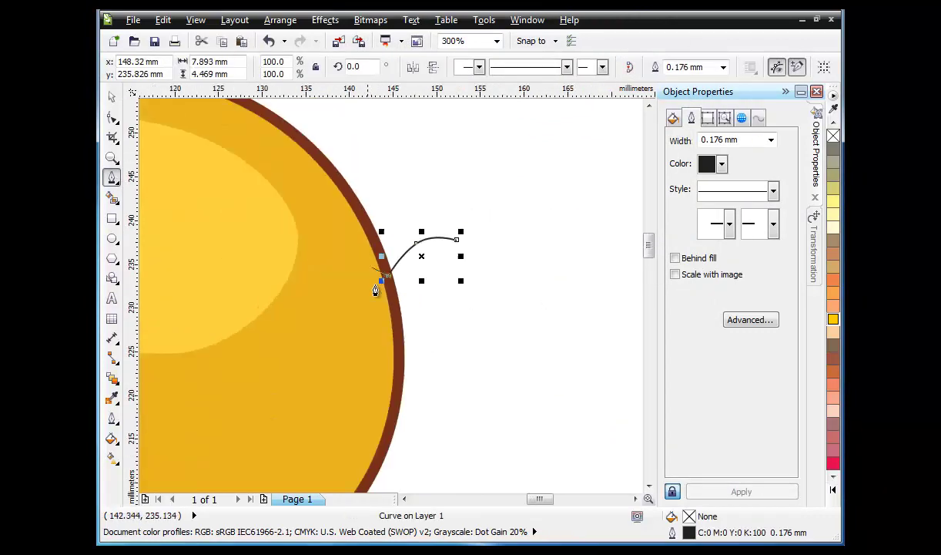
left_click(401, 348)
scroll(435, 350, "up", 1)
left_click(525, 345)
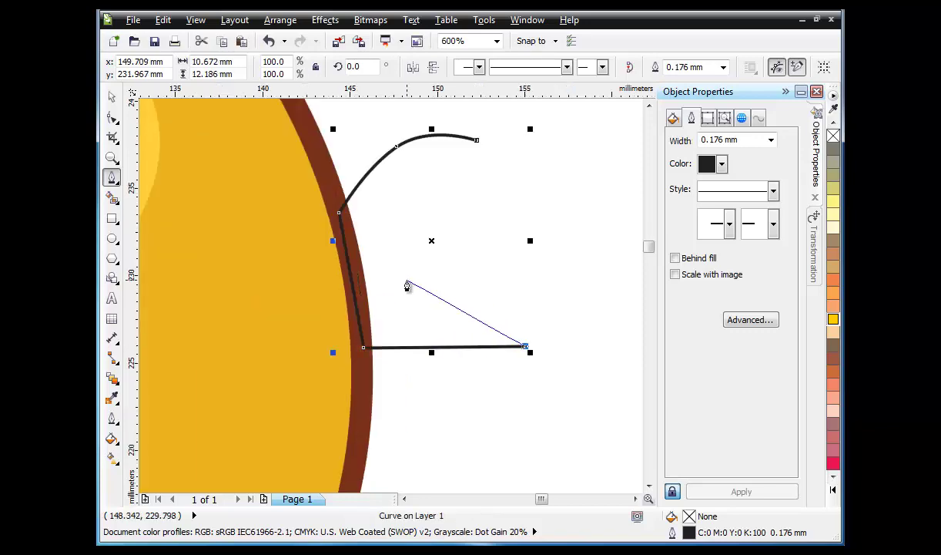
left_click(406, 281)
left_click(465, 147)
- Straighten the two-pointed shape's curved upper edge into a line and move its inner notch closer to the body
key("F10")
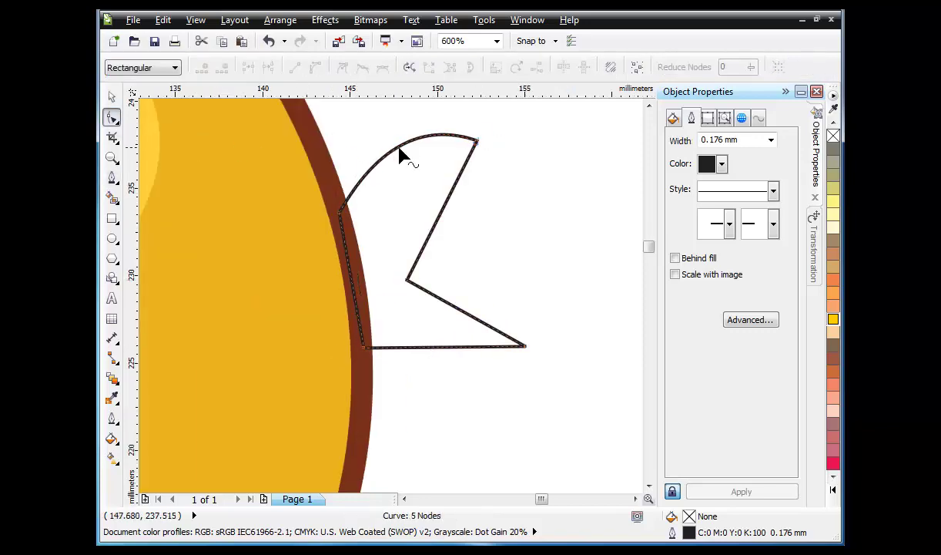
right_click(399, 149)
left_click(433, 198)
left_click_drag(410, 278, 393, 273)
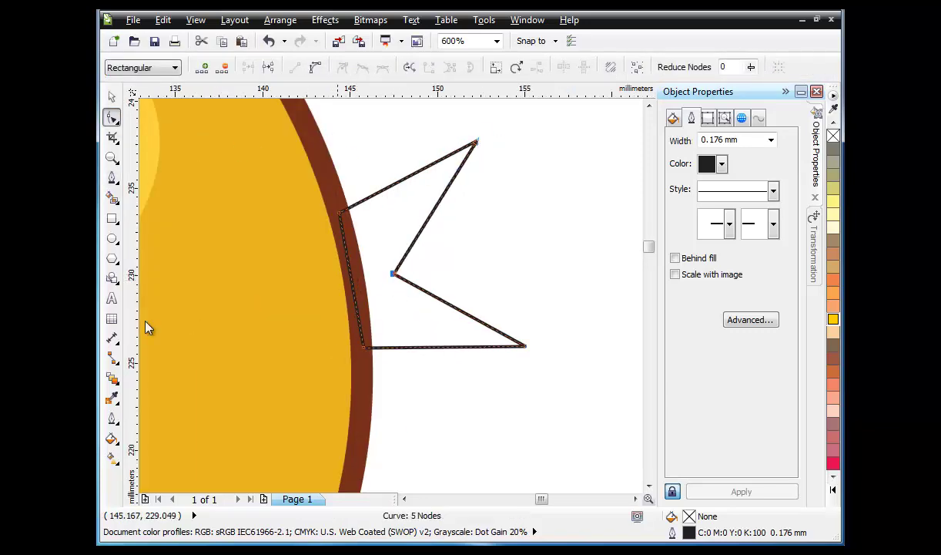
- Sample the dark brown of the body's outline and apply it as the two-pointed shape's fill
left_click(113, 396)
left_click(316, 158)
left_click(373, 193)
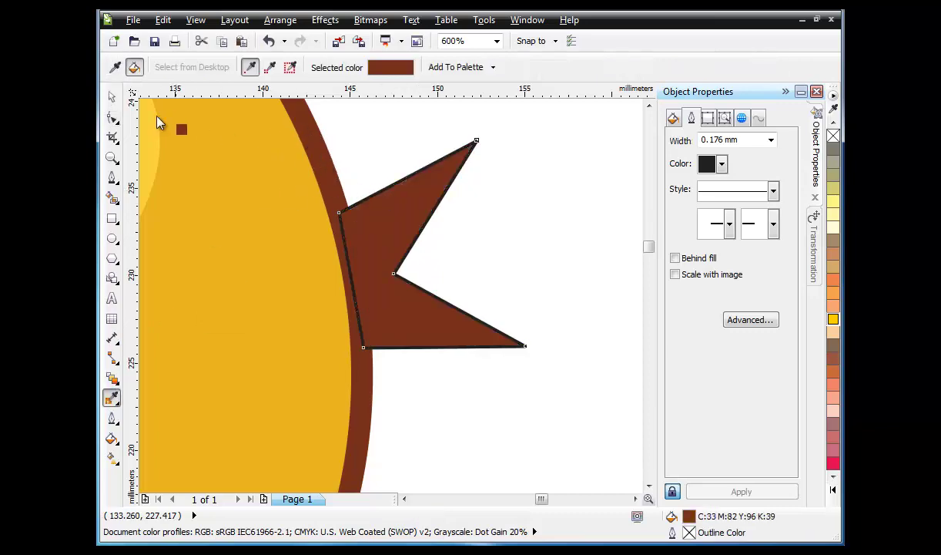
- Remove the outline from the brown two-pointed shape by setting its width to None
left_click(111, 97)
left_click(771, 141)
left_click(767, 153)
left_click(595, 229)
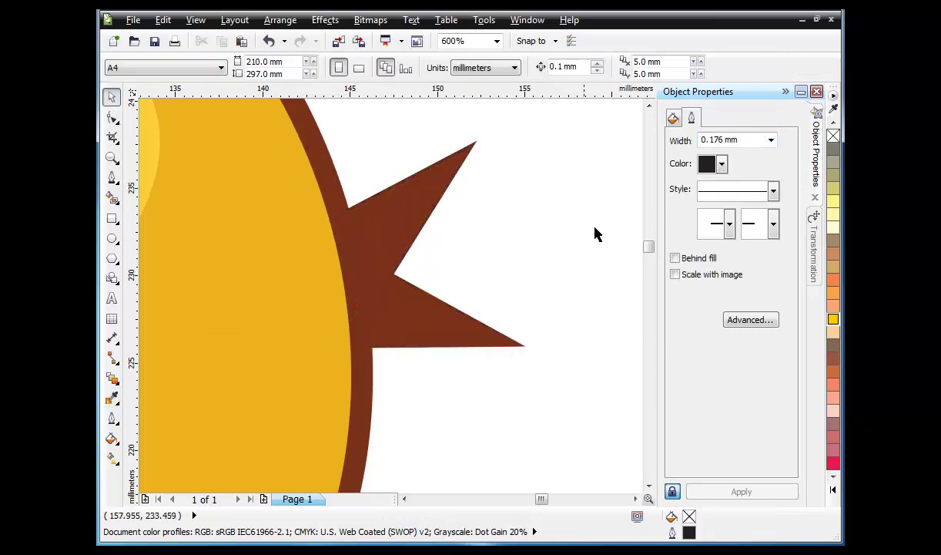
- Draw an ellipse about 9 by 11 mm over the right end of the yellow highlight
scroll(601, 235, "down", 3)
scroll(566, 215, "up", 1)
left_click(112, 239)
scroll(543, 213, "up", 1)
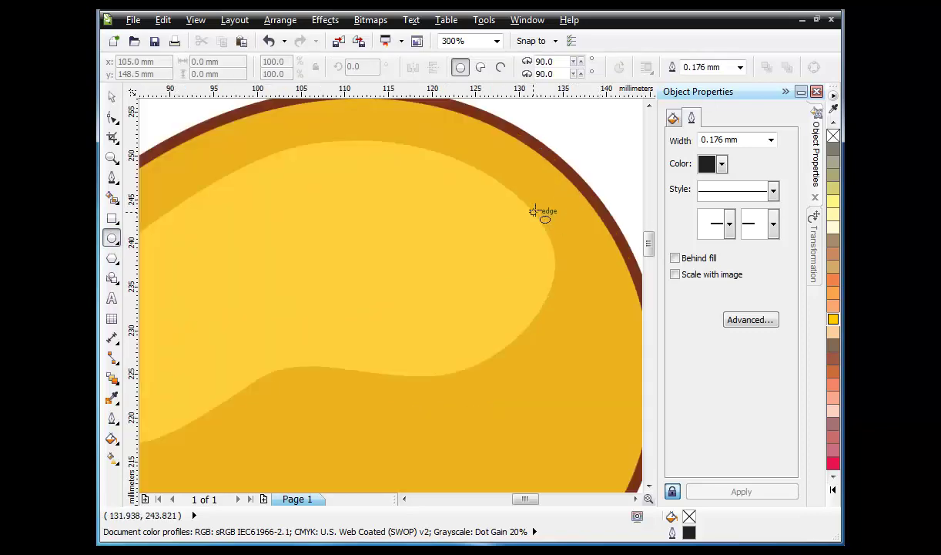
mouse_move(498, 196)
left_mouse_down()
mouse_move(418, 362)
mouse_move(563, 294)
mouse_move(584, 296)
left_mouse_up()
scroll(343, 225, "down", 1)
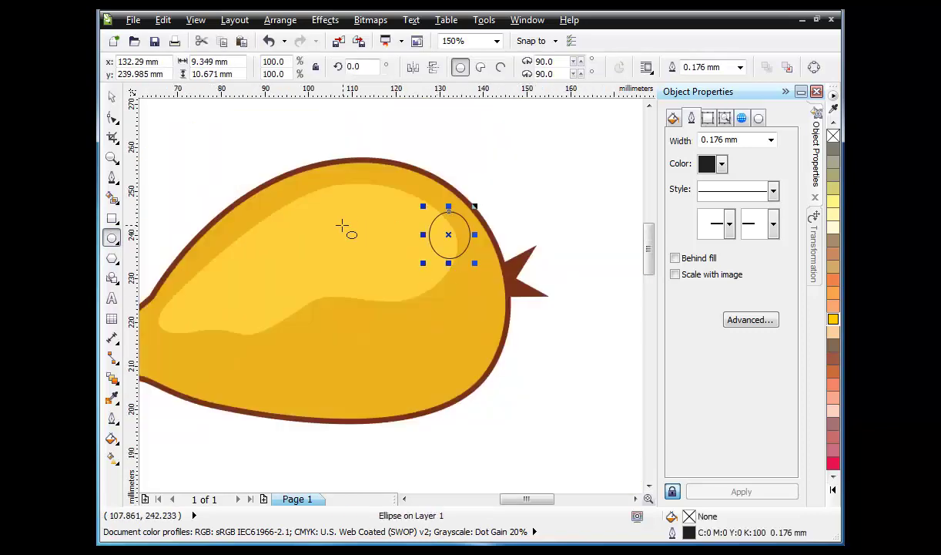
- Draw a small ellipse about 2 by 2.5 mm inside the large ellipse and position it near that ellipse's right edge
scroll(447, 233, "up", 2)
left_click_drag(433, 223, 469, 267)
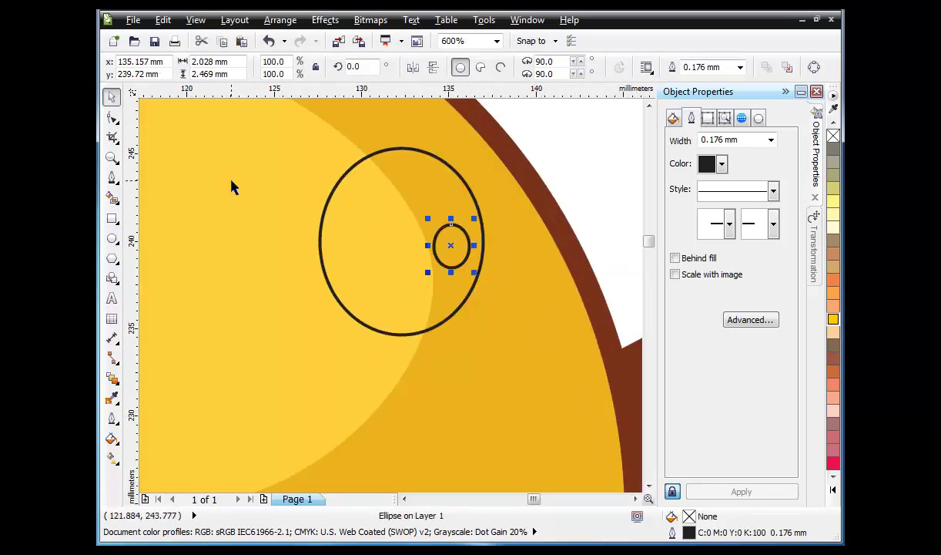
scroll(231, 182, "down", 2)
scroll(317, 195, "up", 1)
scroll(331, 212, "down", 1)
scroll(261, 207, "up", 2)
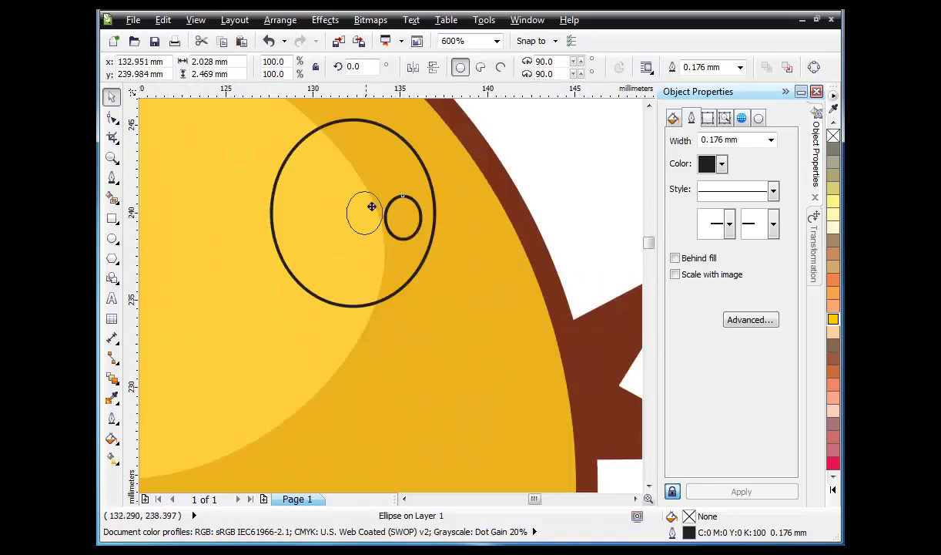
left_click_drag(371, 206, 405, 202)
- Fill the small ellipse with white and the large ellipse with the dark brown sampled from the beak
left_click(833, 491)
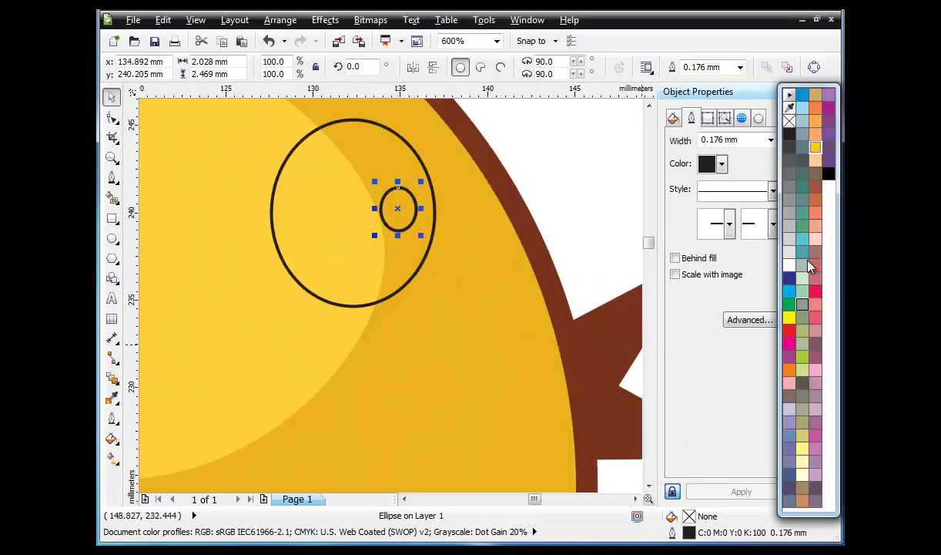
left_click(789, 264)
left_click(112, 397)
left_click(577, 329)
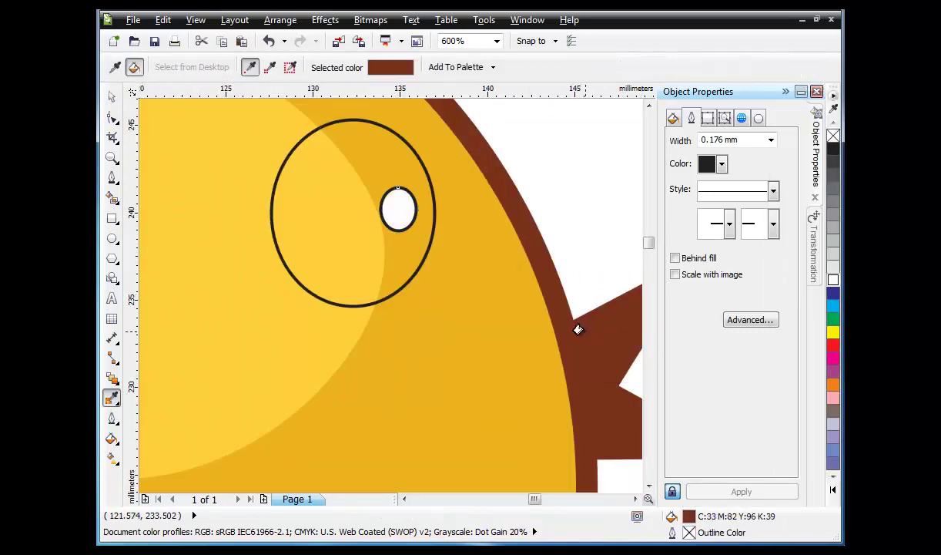
left_click(348, 202)
- Remove the outlines from both eye ellipses by setting their widths to None
left_click(114, 102)
left_click(772, 141)
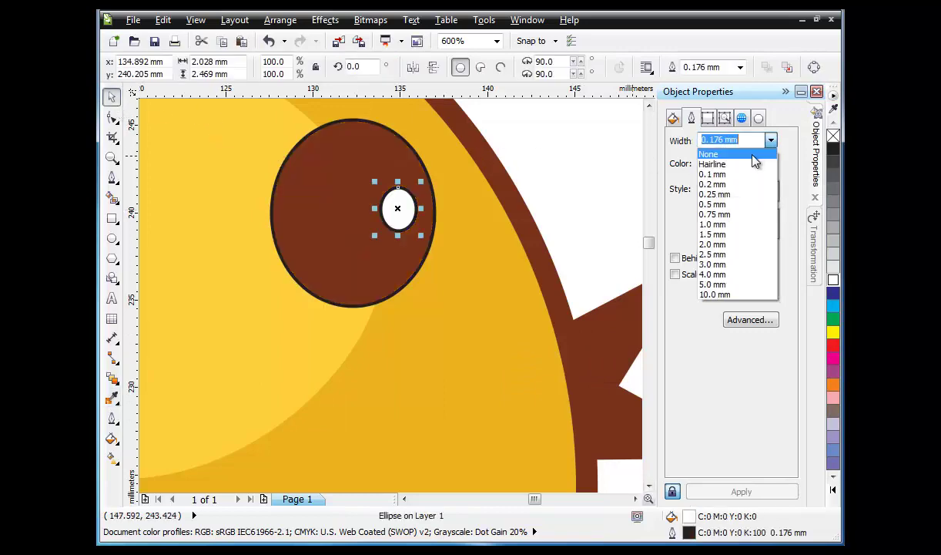
left_click(753, 154)
left_click(397, 165)
left_click(773, 141)
left_click(747, 154)
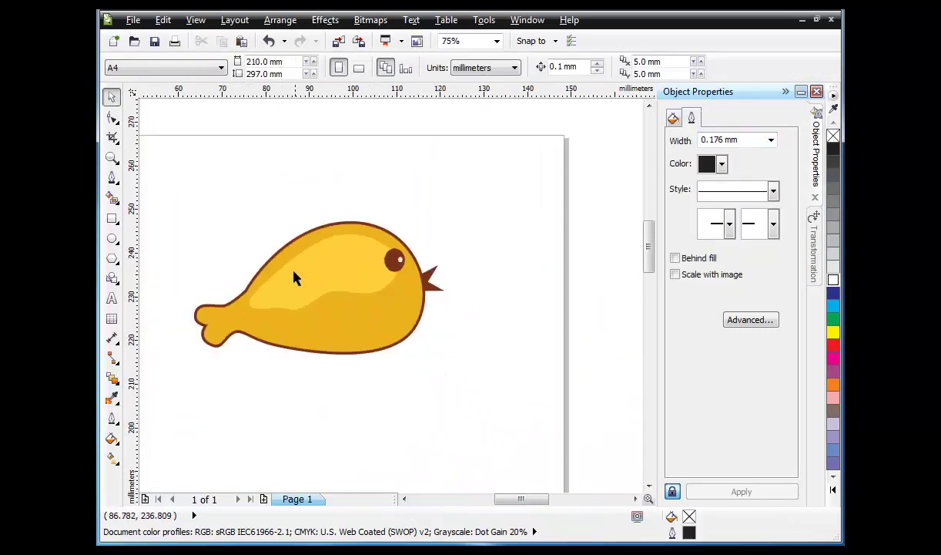
- Draw an ellipse about 4 by 4 mm on the upper part of the yellow highlight
scroll(294, 275, "up", 2)
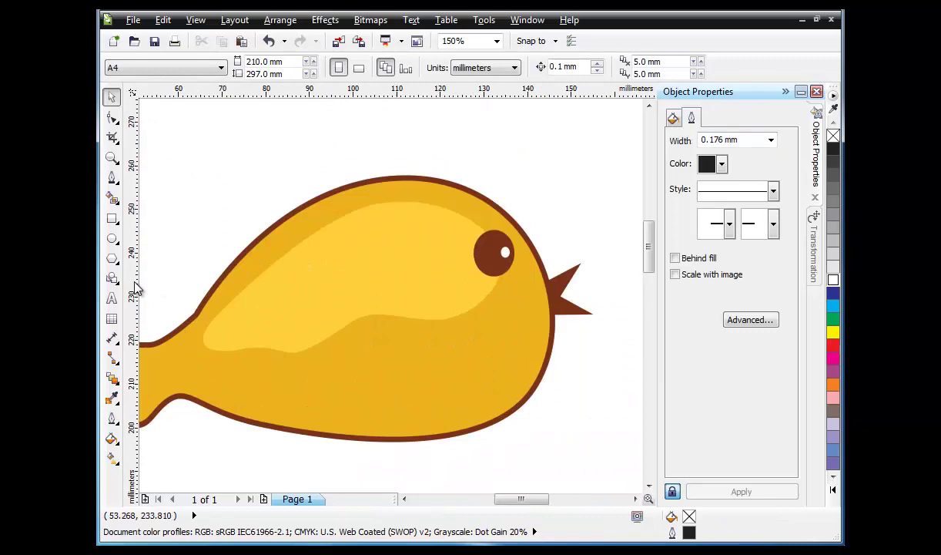
left_click(111, 239)
scroll(330, 283, "up", 2)
left_click_drag(312, 183, 358, 229)
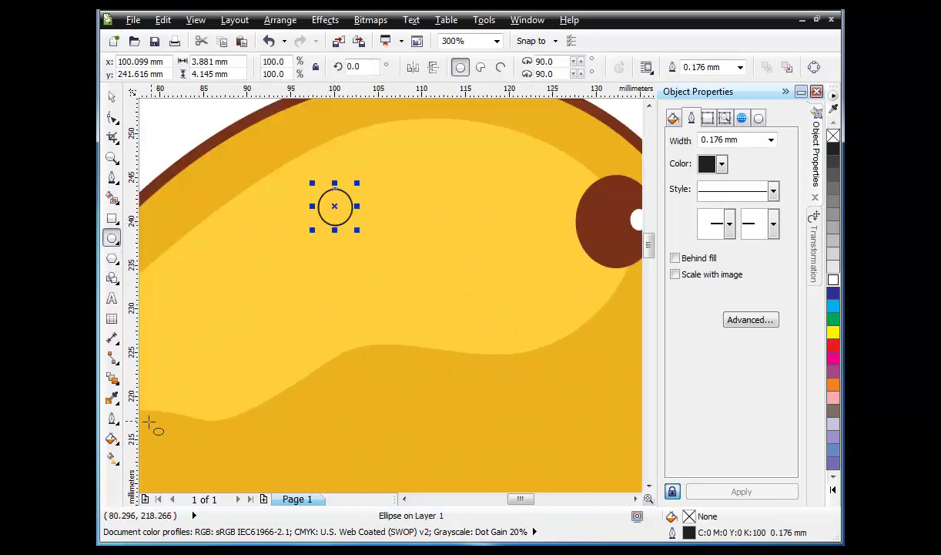
- Fill the new ellipse with the golden colour sampled from the body and set its outline width to None
key("i")
left_click(333, 204)
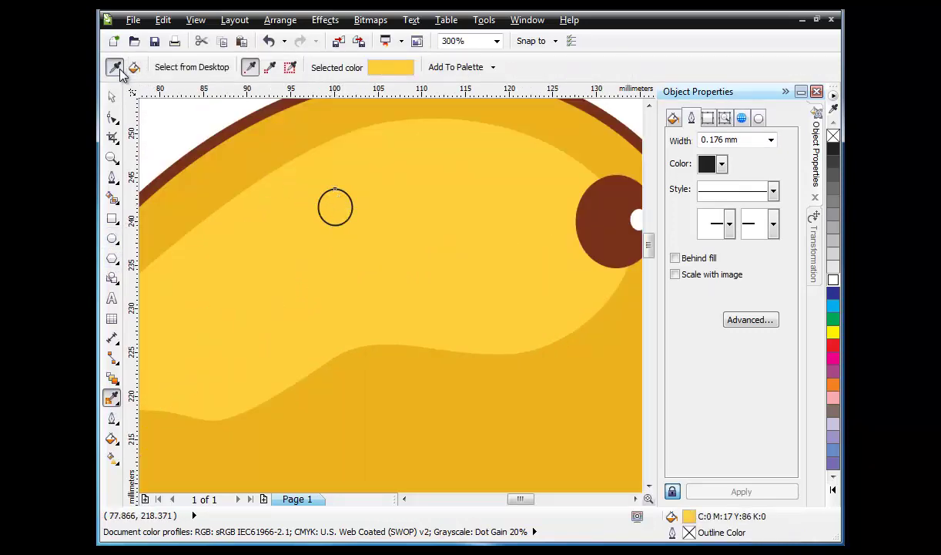
left_click(193, 183)
left_click(112, 96)
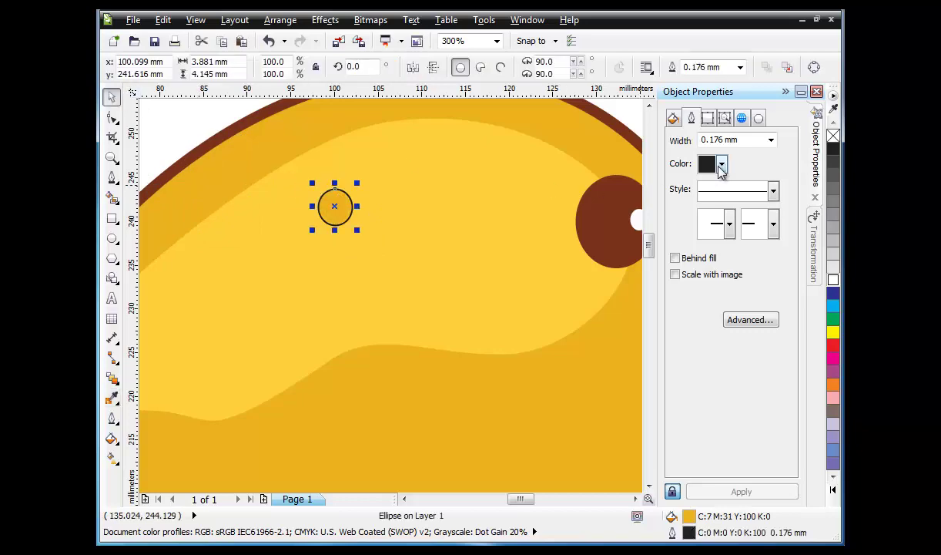
left_click(771, 139)
left_click(705, 153)
- Scatter eight copies of the golden spot across the yellow highlight
right_click(348, 203)
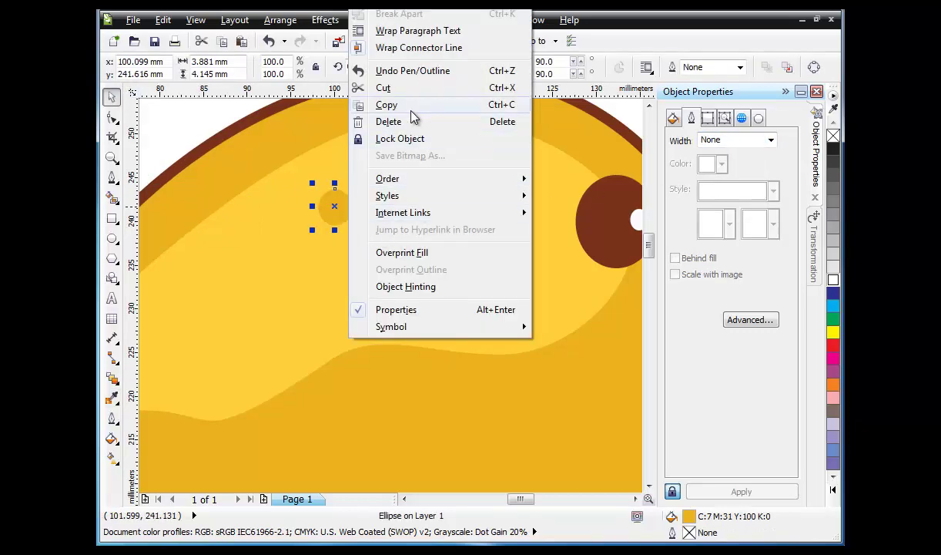
left_click(410, 109)
right_click(194, 104)
left_click(236, 205)
left_click_drag(348, 199, 343, 304)
right_click(342, 303)
left_click_drag(343, 304, 260, 275)
right_click(259, 275)
left_click_drag(260, 275, 171, 298)
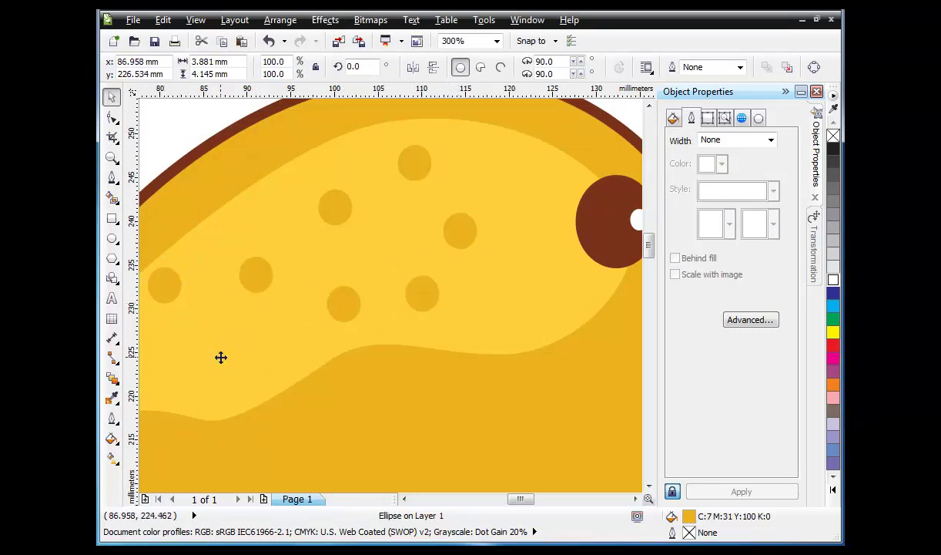
right_click(221, 357)
left_click_drag(221, 357, 163, 396)
right_click(164, 396)
scroll(285, 284, "down", 3)
left_click(258, 248)
- Scale down six of the golden spots on the highlight by differing amounts to vary their sizes
scroll(259, 274, "up", 3)
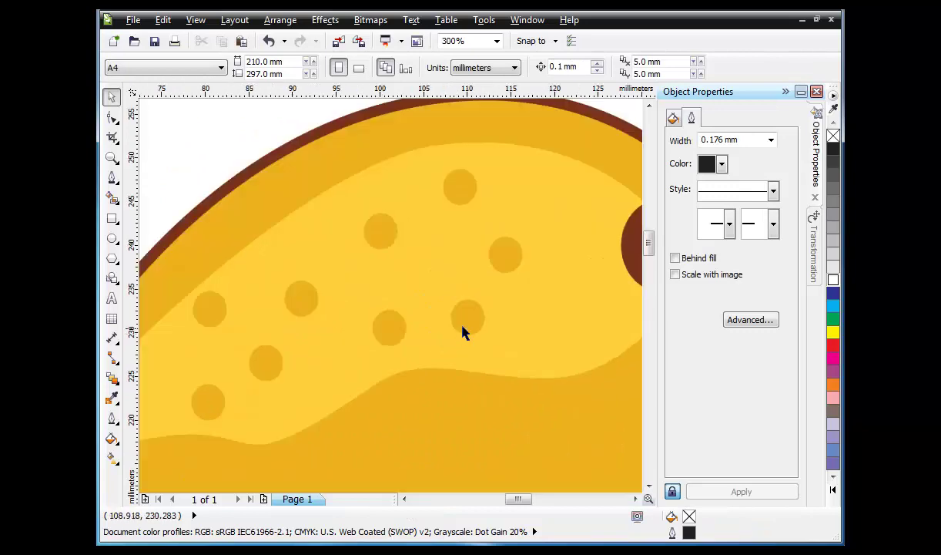
left_click(389, 327)
left_click_drag(374, 348, 386, 333)
left_click(305, 308)
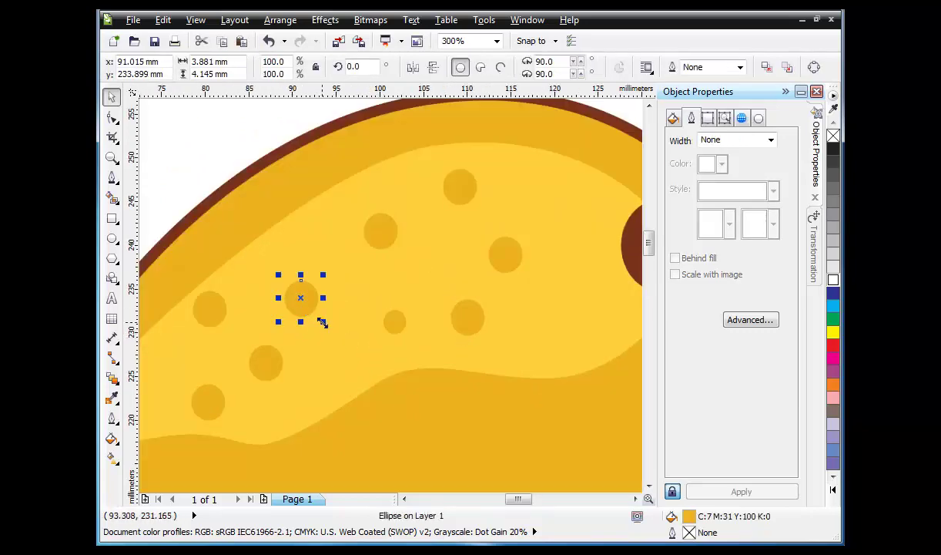
left_click_drag(322, 322, 317, 317)
left_click(210, 309)
left_click_drag(187, 284, 201, 298)
left_click(381, 231)
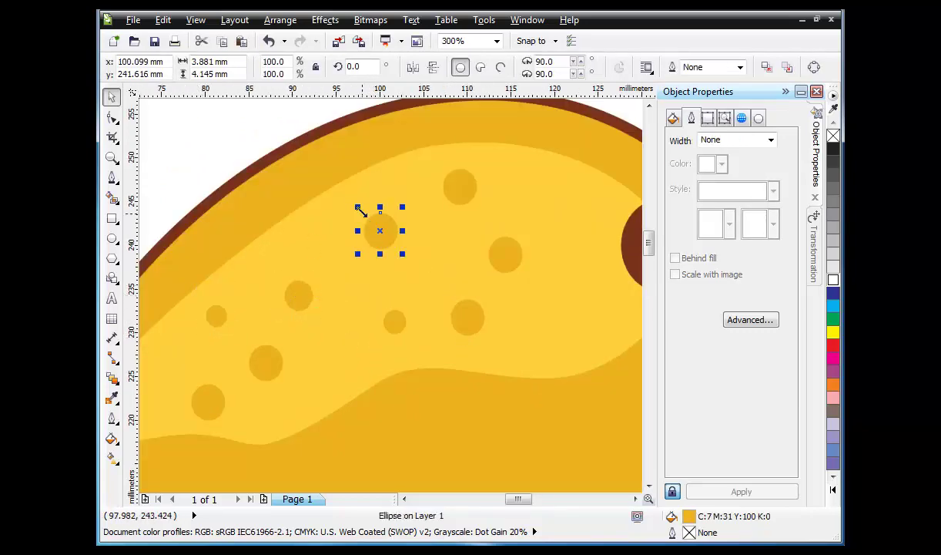
left_click_drag(359, 209, 375, 226)
left_click_drag(437, 163, 424, 189)
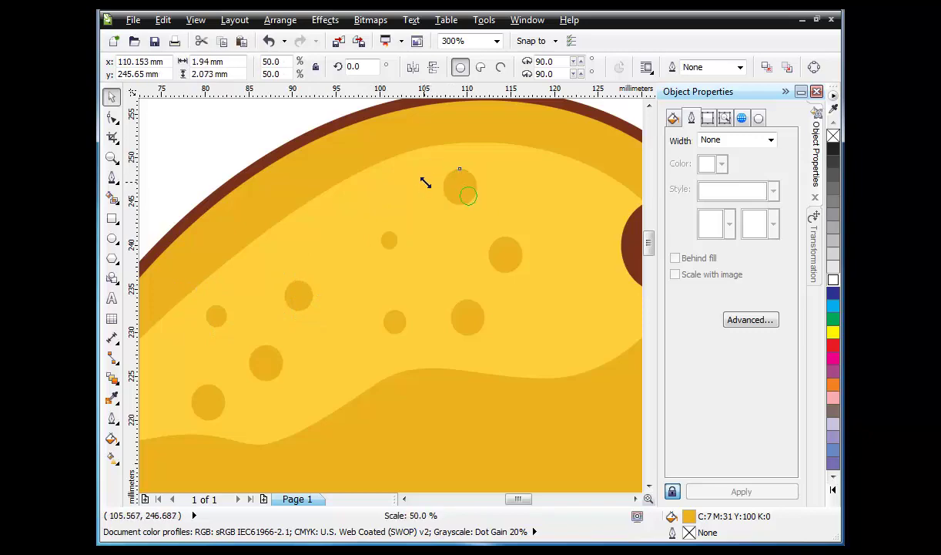
left_click(207, 403)
left_click_drag(230, 425, 220, 414)
left_click(178, 164)
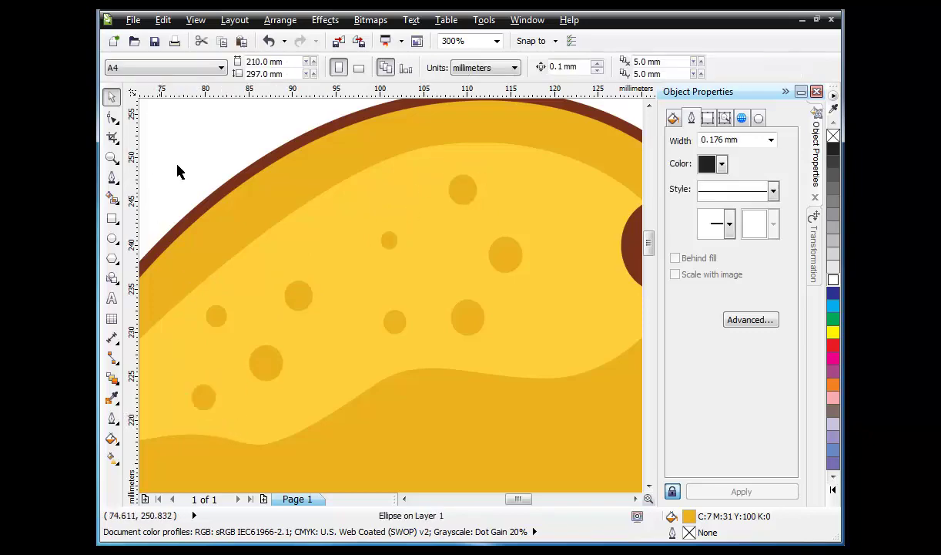
- Draw a closed two-lobed wattle with the Pen tool, about 21 by 23 mm, over the body's lower right edge
scroll(293, 203, "down", 2)
scroll(329, 233, "up", 1)
left_click(113, 178)
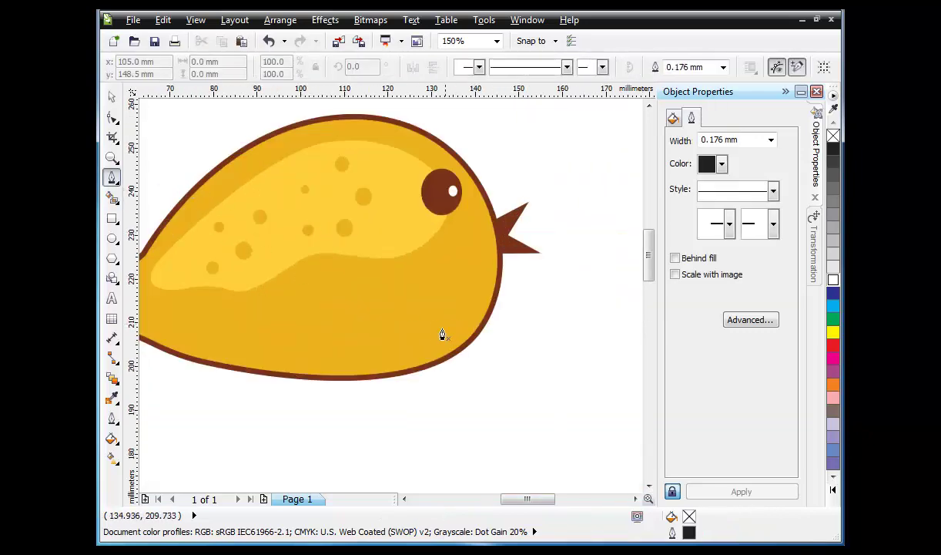
mouse_move(472, 313)
left_mouse_down()
mouse_move(471, 352)
mouse_move(498, 384)
left_mouse_up()
left_click(449, 388)
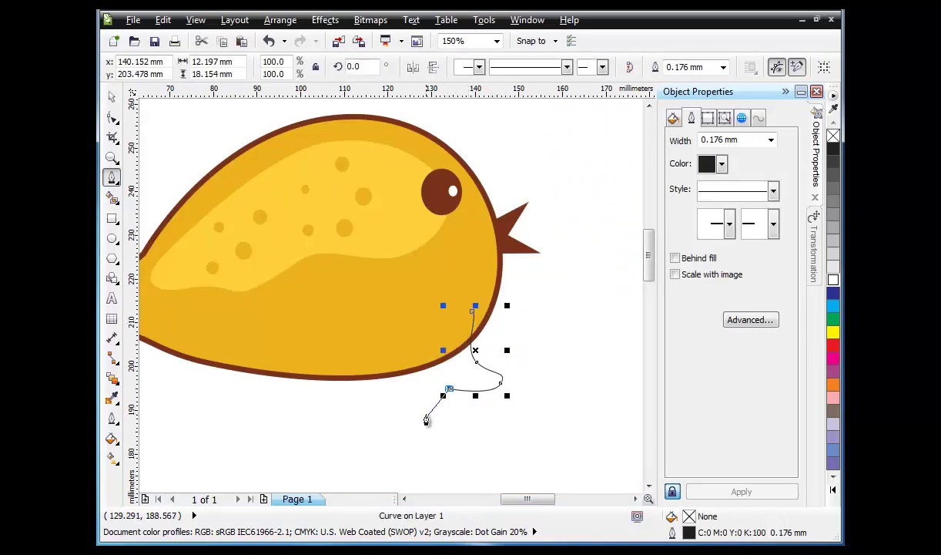
left_click_drag(423, 404, 406, 387)
left_click_drag(472, 311, 405, 344)
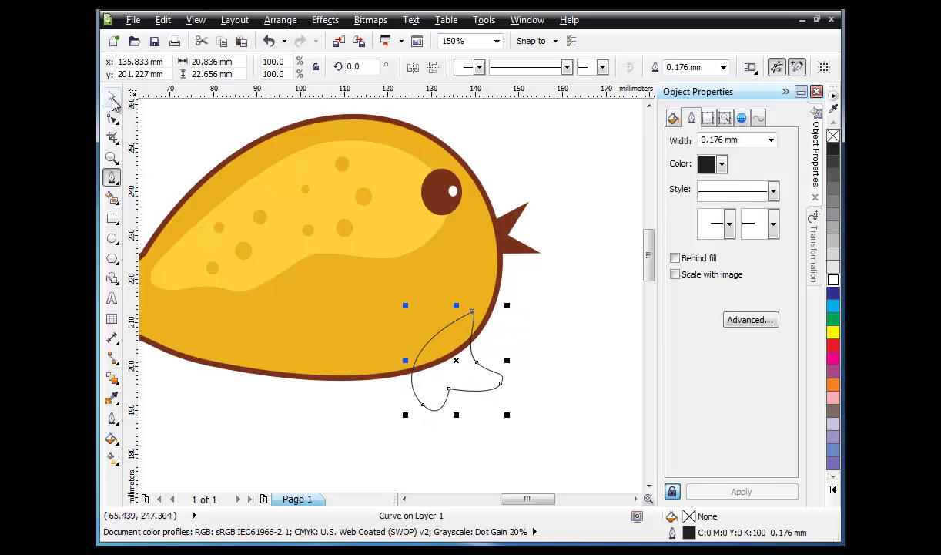
- Scale the wattle curve to about 90% and shift it right along the body's lower front edge
left_click(113, 97)
left_click_drag(390, 297, 504, 408)
scroll(457, 334, "up", 1)
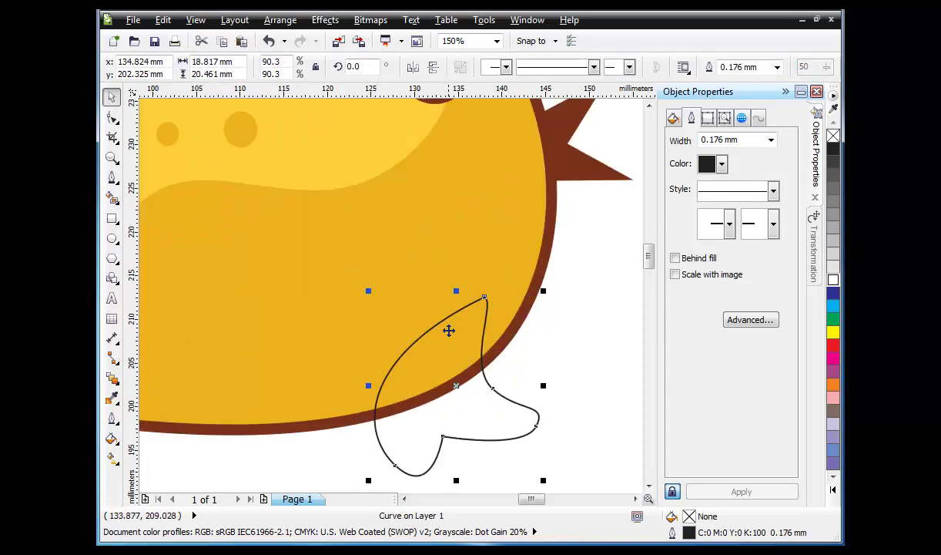
left_click_drag(462, 348, 503, 349)
scroll(443, 341, "down", 2)
scroll(449, 352, "up", 2)
scroll(449, 356, "down", 2)
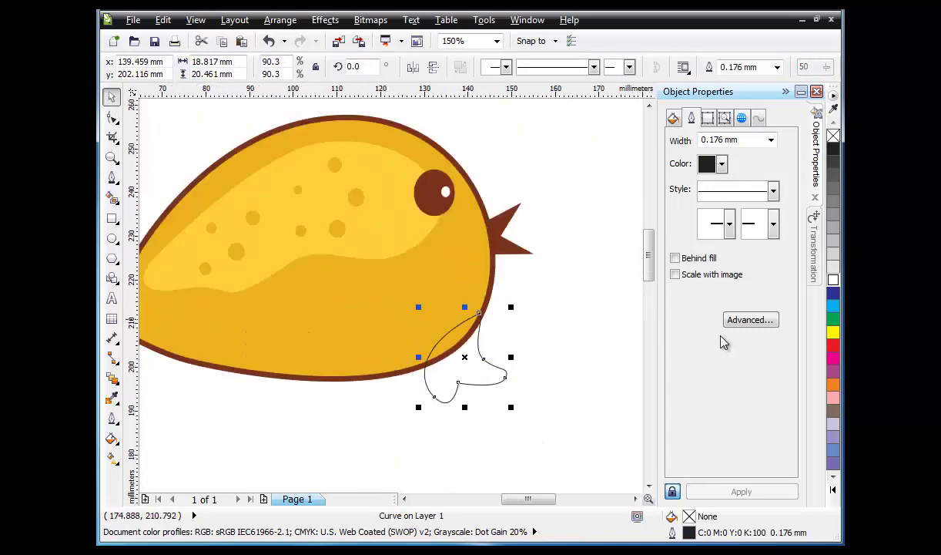
- Fill the wattle with red (C:2 M:100 Y:100 K:1) and set its outline width to None
left_click(832, 346)
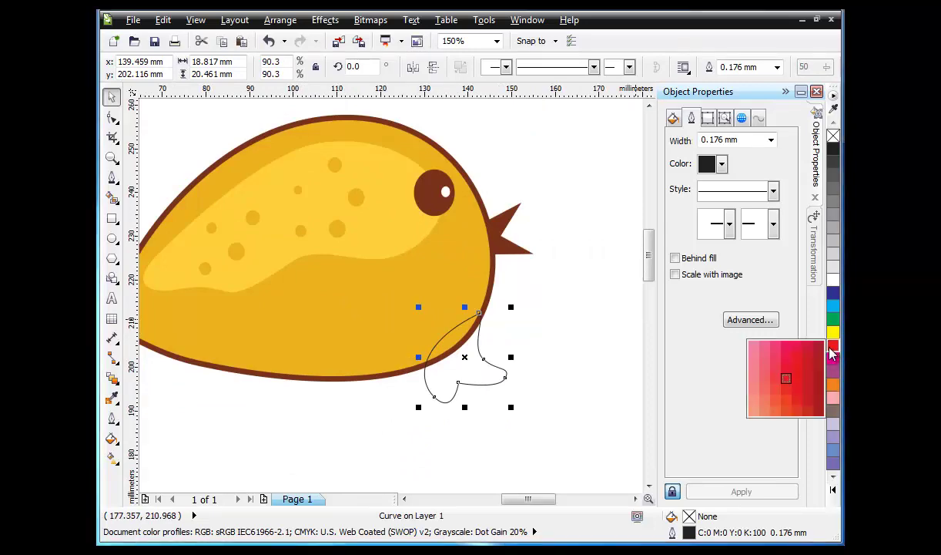
left_click(804, 392)
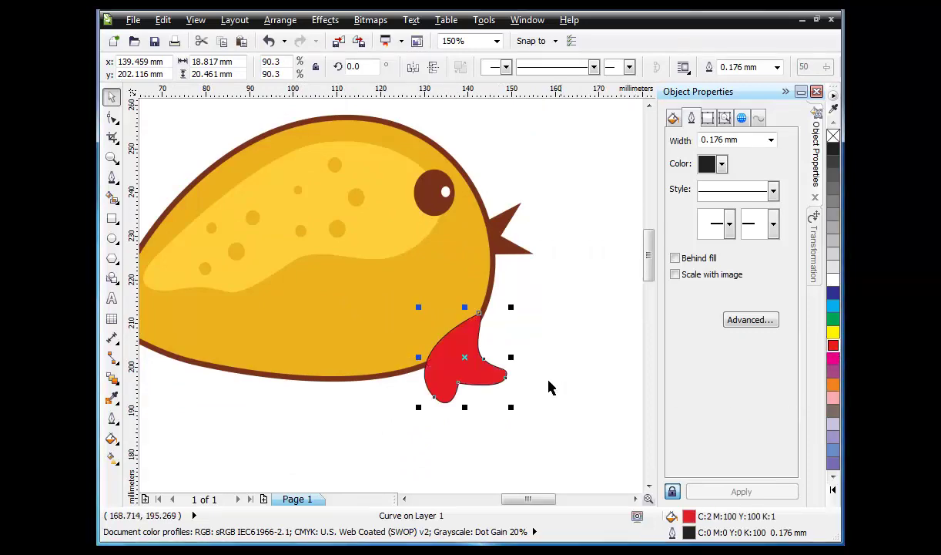
left_click(775, 138)
left_click(737, 154)
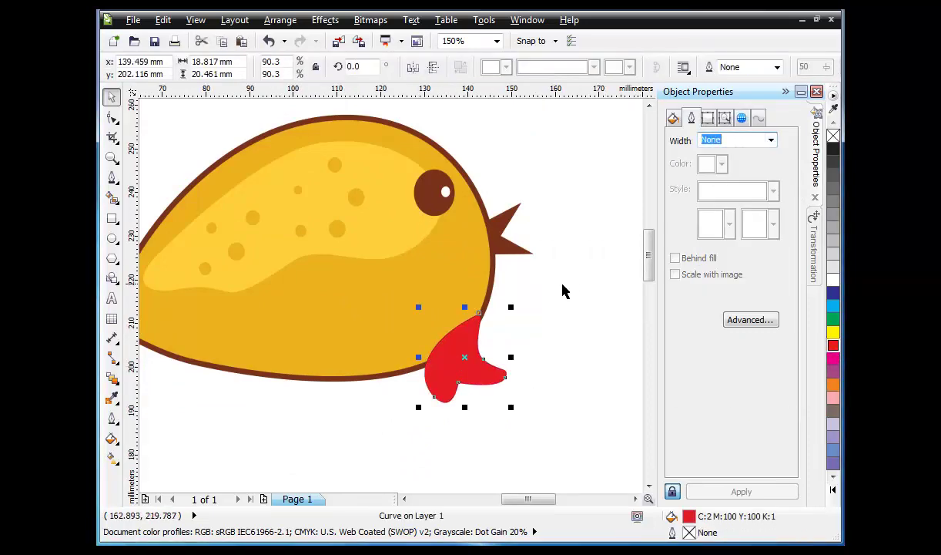
left_click(560, 306)
- Draw a closed three-lobed comb with the Pen tool, about 26 mm tall, rising from the top of the head
scroll(540, 334, "down", 1)
scroll(468, 231, "up", 1)
left_click(111, 177)
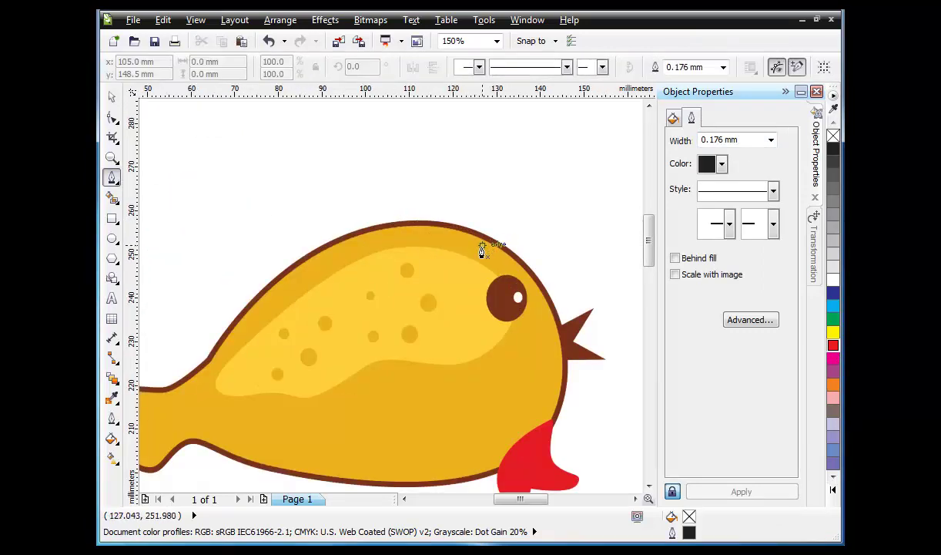
left_click(482, 245)
left_click_drag(520, 144, 509, 117)
left_click(442, 165)
left_click_drag(382, 137, 381, 162)
left_click(396, 189)
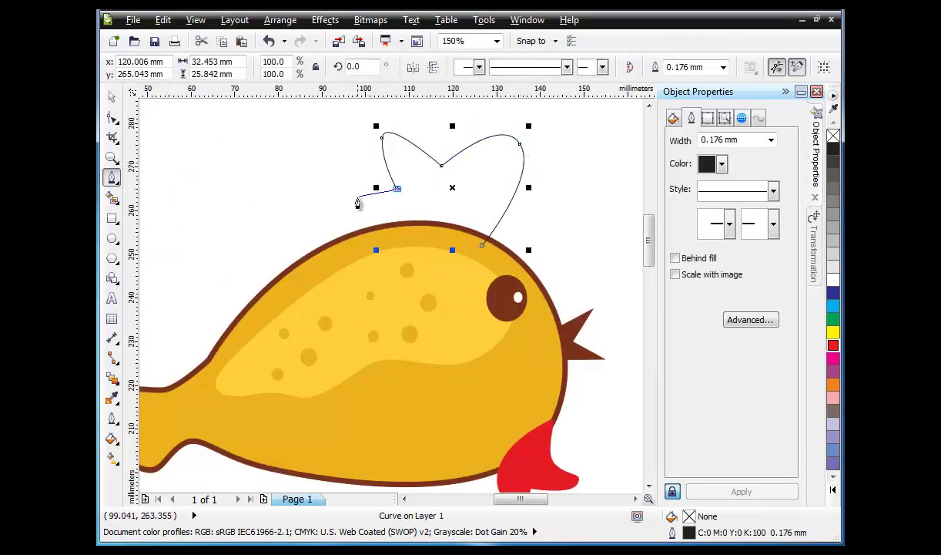
left_click_drag(358, 203, 378, 228)
left_click(483, 245)
- Round out the comb's middle and rear lobes by adjusting their curve nodes
left_click(112, 118)
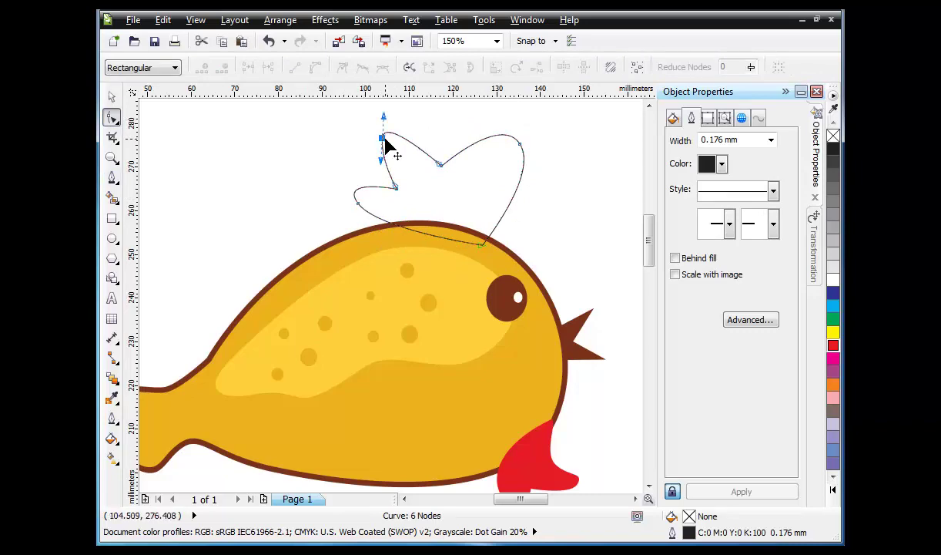
left_click_drag(384, 116, 412, 116)
left_click_drag(356, 202, 352, 215)
- Sample the wattle's red and apply it as the comb's fill
left_click(112, 398)
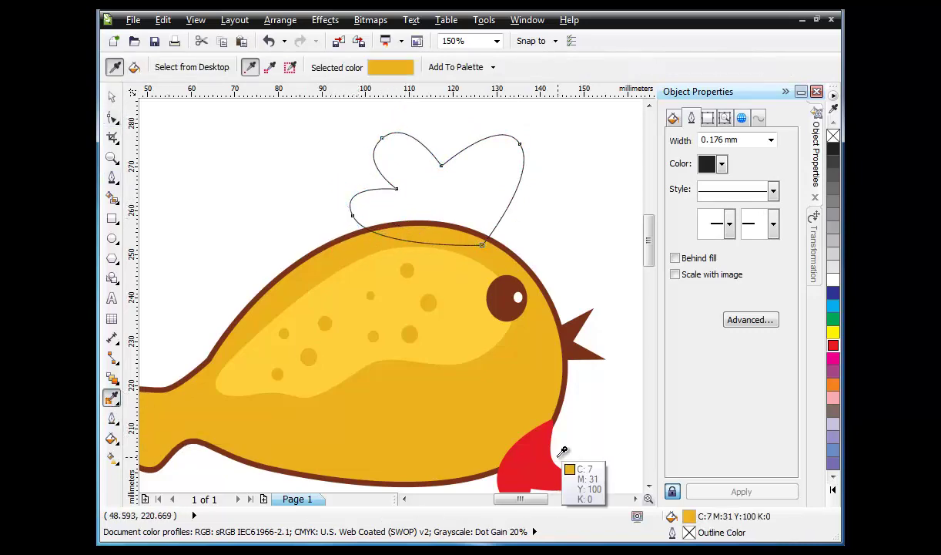
left_click(553, 452)
left_click(500, 211)
- Order the red comb behind the body and set its outline width to None
left_click(112, 97)
left_click(279, 20)
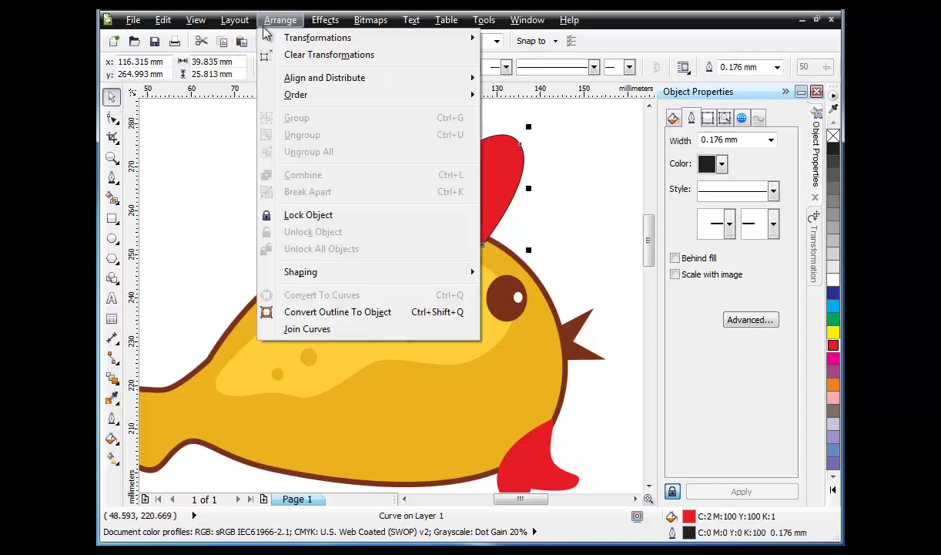
mouse_move(370, 95)
left_click(535, 226)
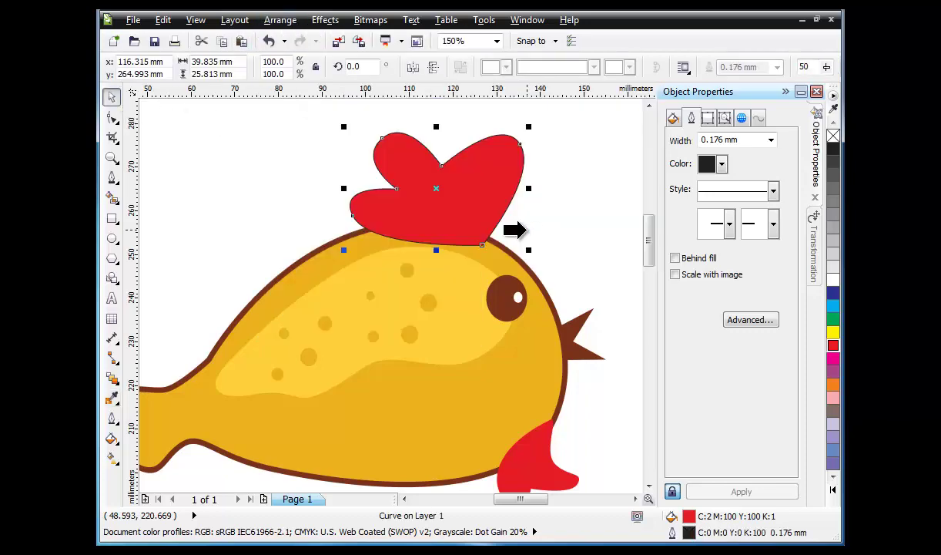
left_click(501, 248)
left_click(772, 140)
left_click(712, 155)
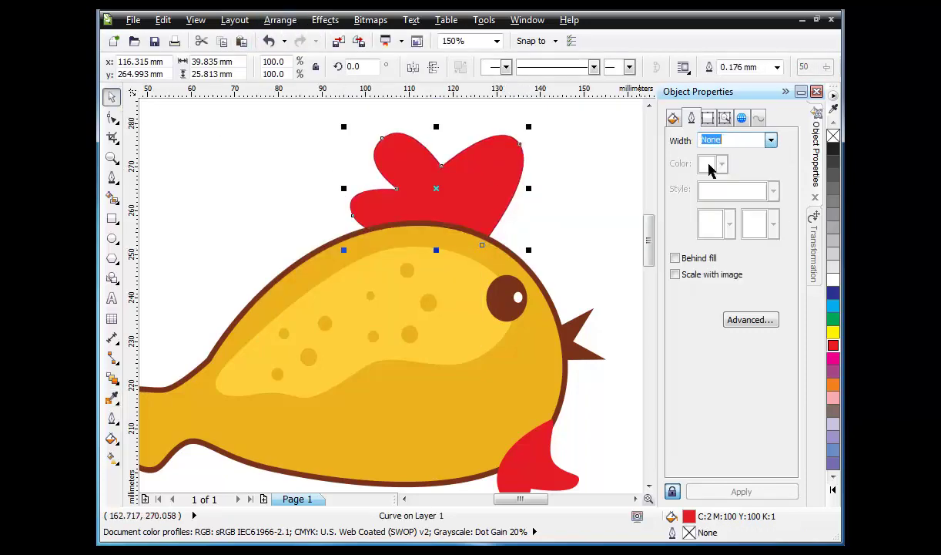
left_click(550, 192)
- Scale the red comb down proportionally to about 93%
scroll(550, 193, "down", 2)
scroll(550, 192, "up", 2)
left_click(493, 172)
left_click_drag(528, 130, 521, 142)
left_click_drag(521, 144, 527, 135)
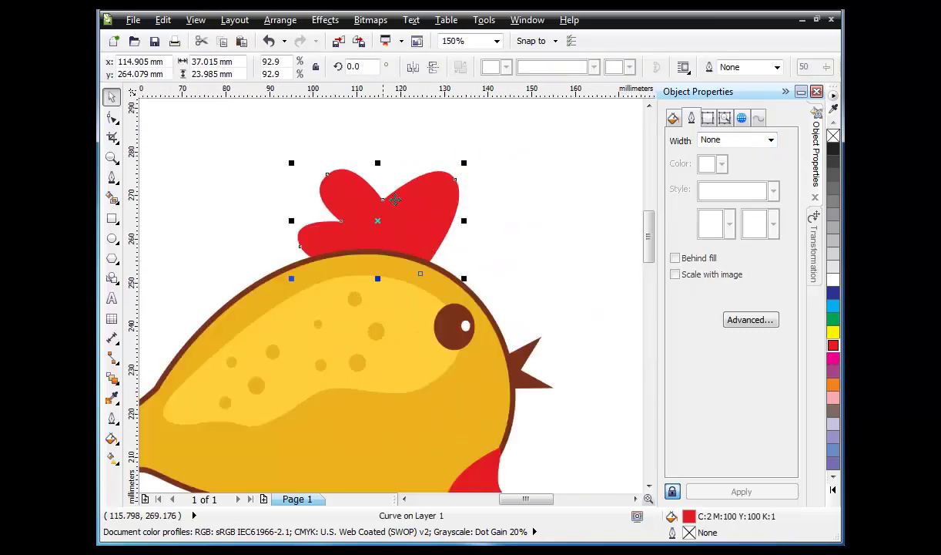
- Enlarge the red comb to about 60 by 39 mm and move it slightly down onto the head
scroll(442, 199, "down", 1)
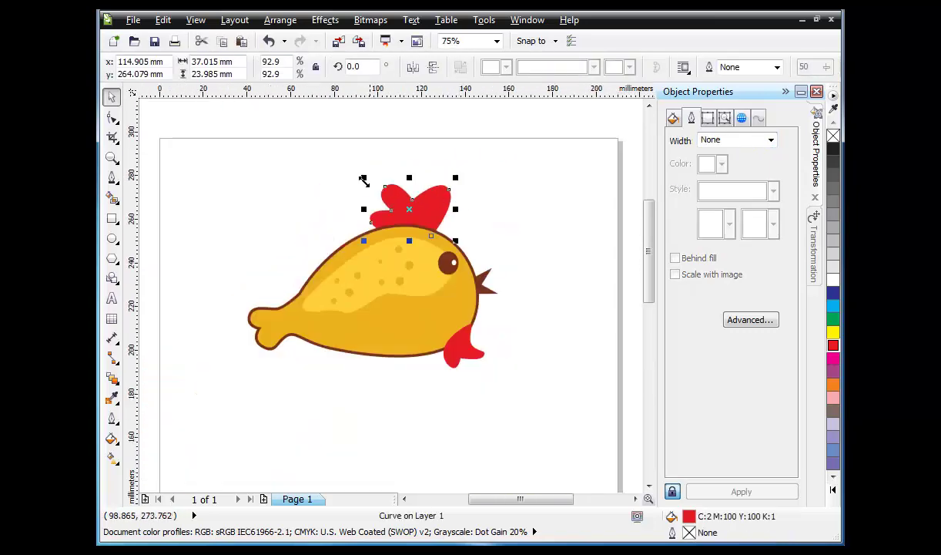
left_click_drag(365, 181, 315, 149)
left_click_drag(408, 176, 410, 192)
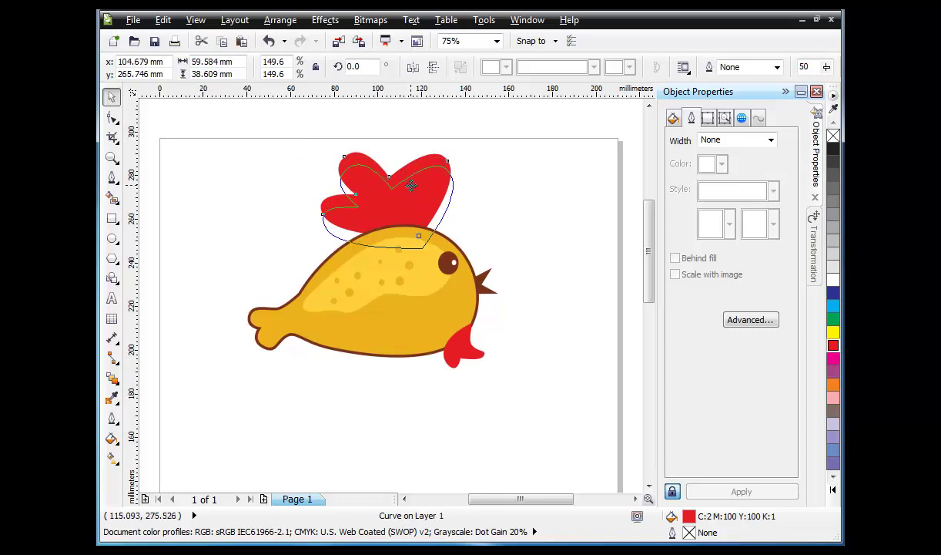
- Enlarge the red wattle proportionally and shift it slightly upward against the chicken's chin
left_click(465, 356)
left_click(435, 375)
left_click(455, 359)
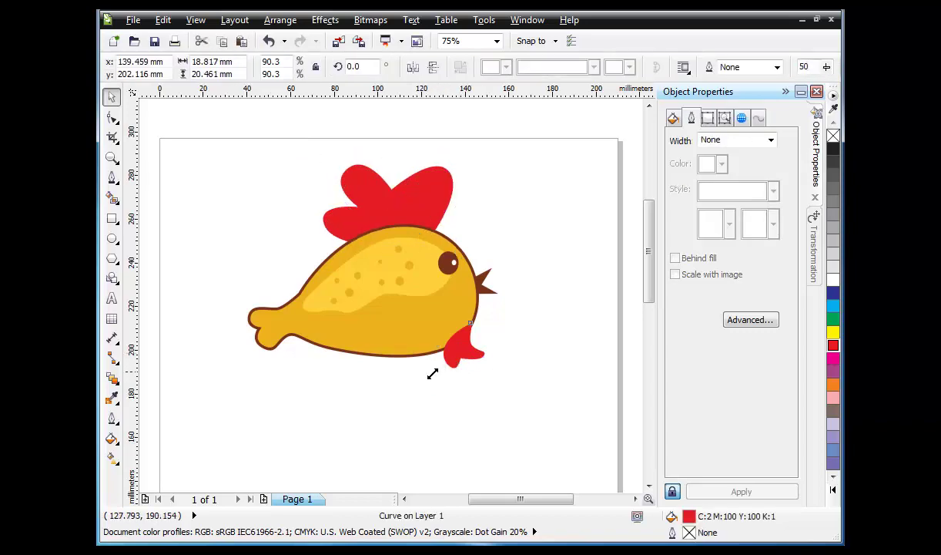
left_click_drag(435, 373, 419, 386)
scroll(455, 342, "up", 1)
left_click_drag(456, 349, 465, 342)
scroll(454, 339, "down", 1)
- Narrow and slightly flatten the whole chicken to about 103 by 96 mm and group all its parts
left_click_drag(216, 141, 515, 381)
left_click_drag(241, 269, 265, 269)
left_click(344, 246)
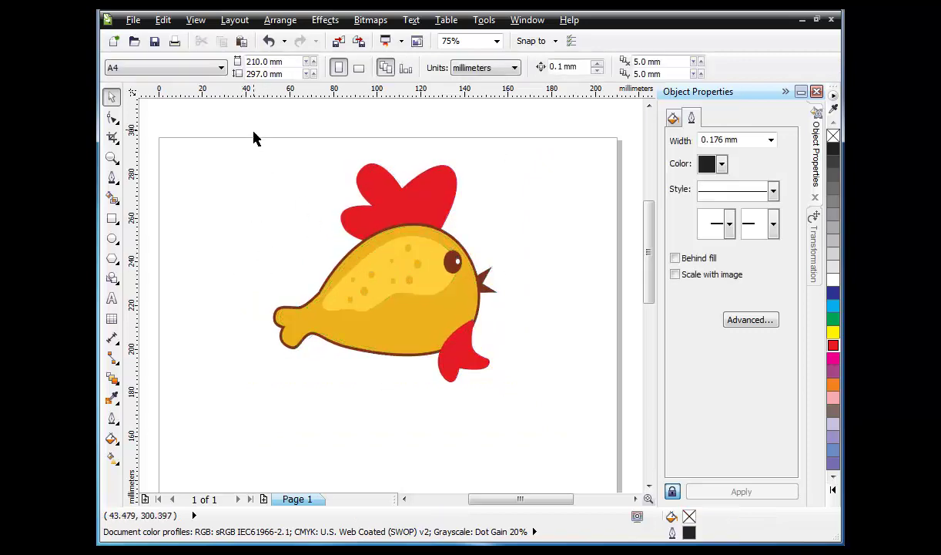
left_click_drag(255, 138, 478, 390)
left_click_drag(384, 157, 389, 165)
left_click(488, 67)
left_click(524, 220)
- Draw a closed four-sided bucket outline with the Pen tool, tapering downward, about 100 by 30 mm, over the chicken's lower body
scroll(485, 249, "down", 2)
scroll(447, 263, "up", 2)
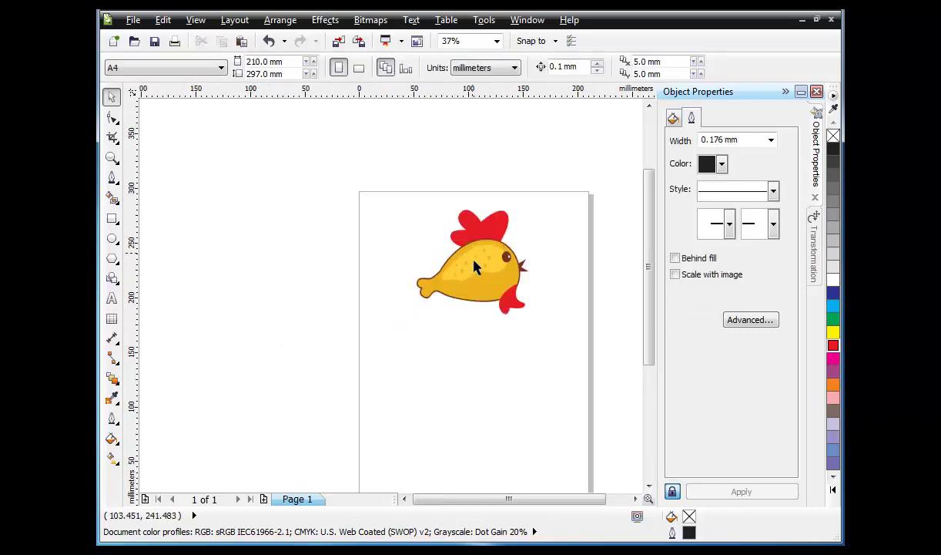
scroll(401, 235, "down", 1)
scroll(462, 278, "up", 1)
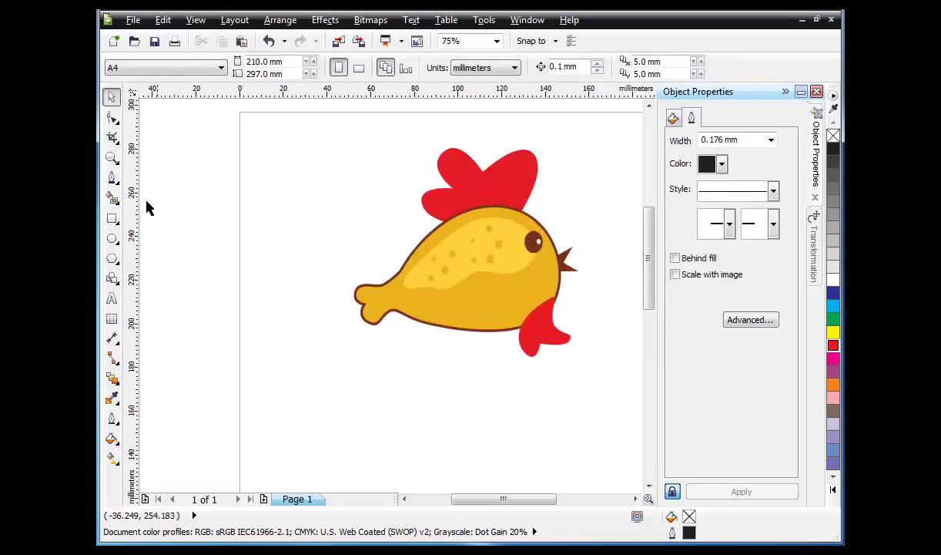
left_click(112, 178)
scroll(205, 246, "down", 1)
scroll(320, 280, "up", 1)
scroll(247, 286, "up", 1)
scroll(265, 258, "down", 2)
scroll(269, 223, "up", 1)
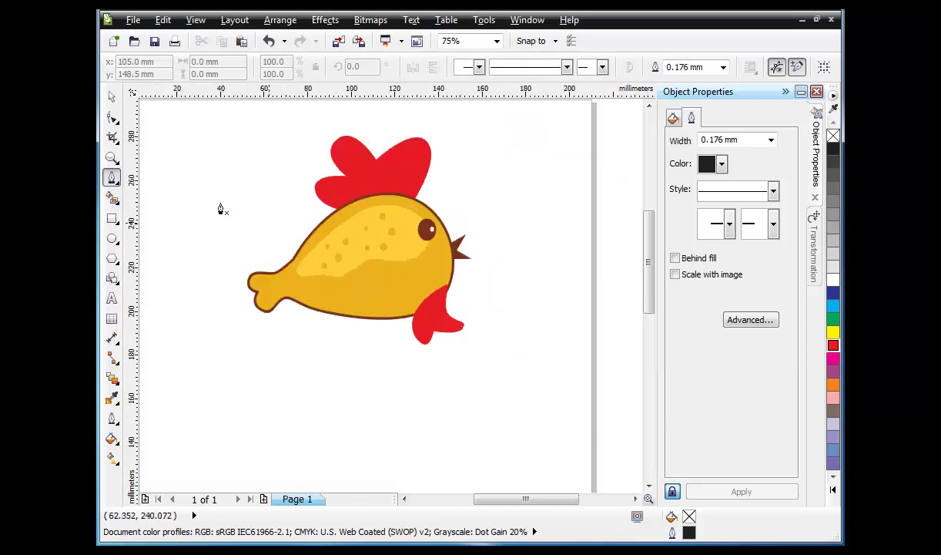
scroll(246, 300, "up", 1)
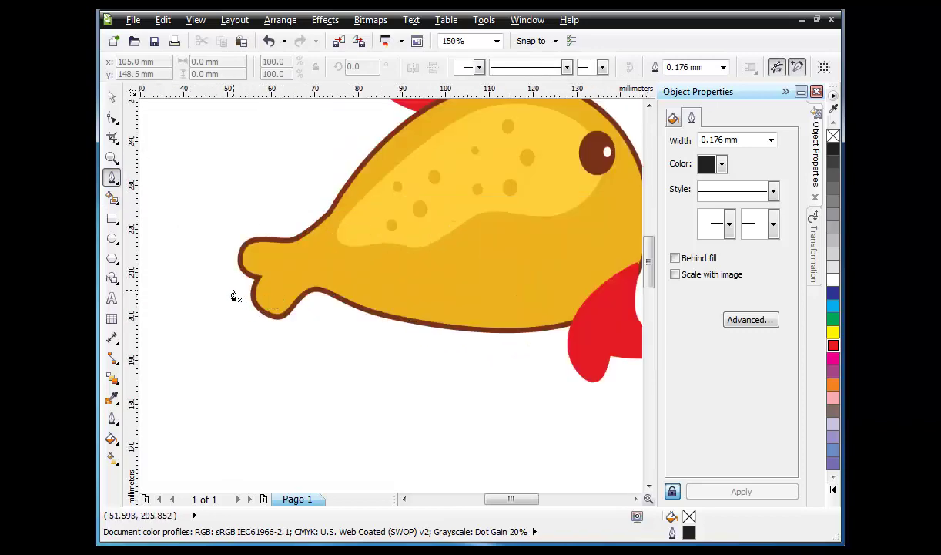
scroll(235, 294, "down", 2)
scroll(251, 294, "up", 1)
left_click(211, 290)
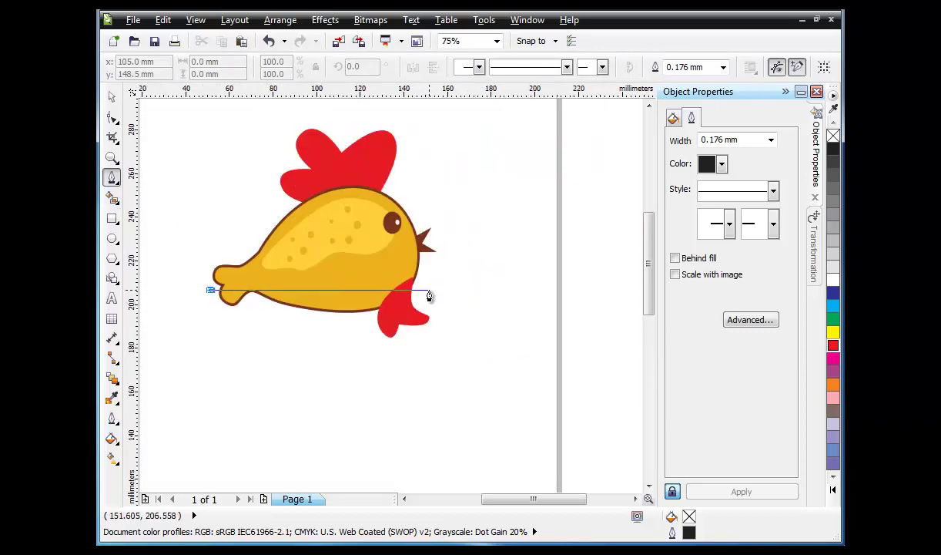
left_click(429, 291)
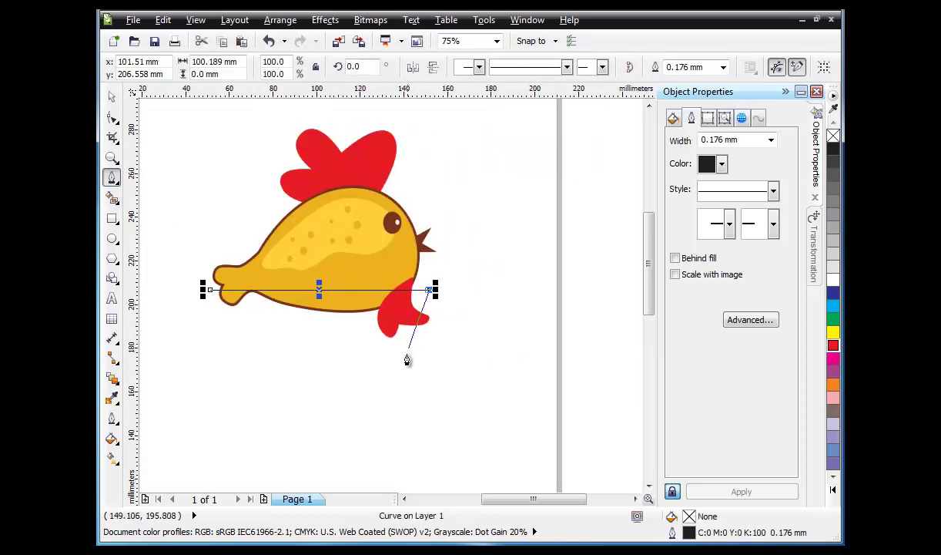
left_click(225, 355)
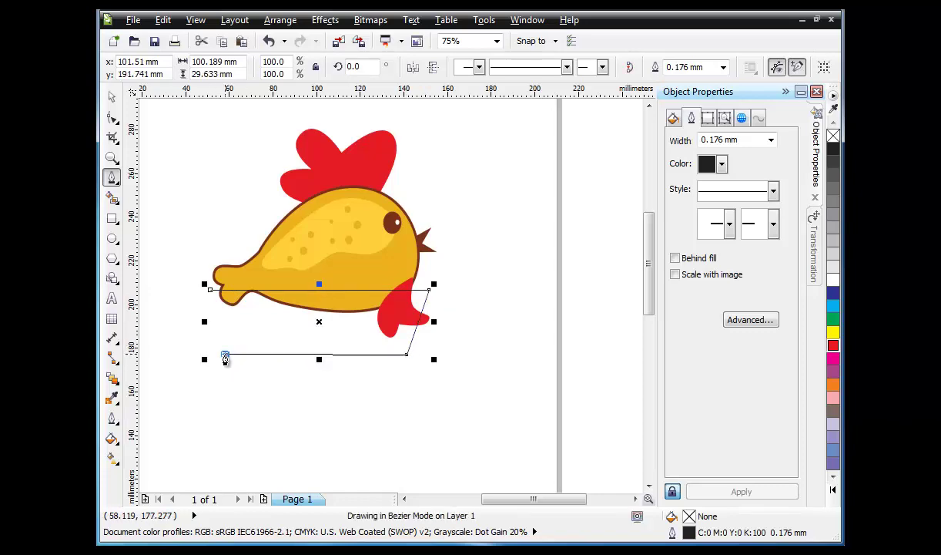
- Shift the bucket's lower-left node about 3 mm inward, convert the lower edge to a curve and bow it downward
left_click(112, 120)
left_click(224, 354)
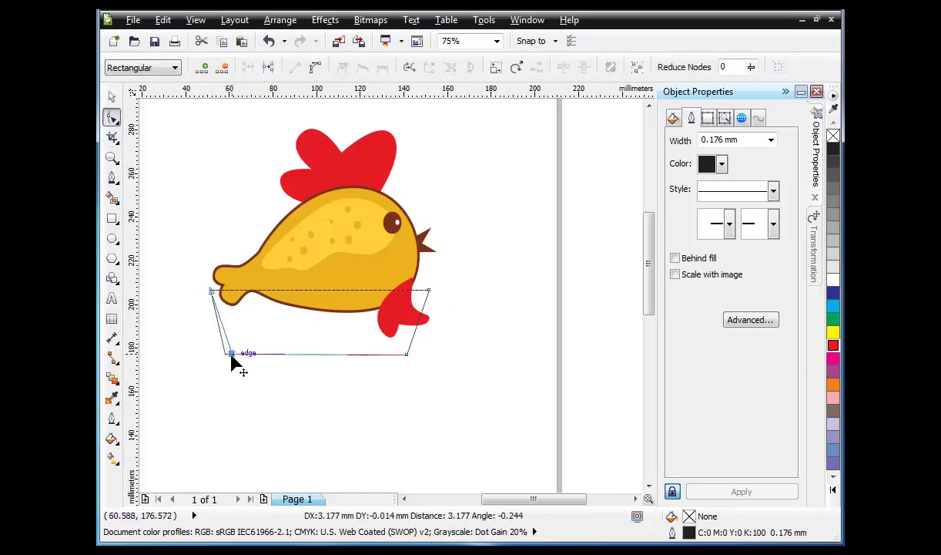
scroll(297, 359, "up", 2)
right_click(343, 360)
left_click(385, 170)
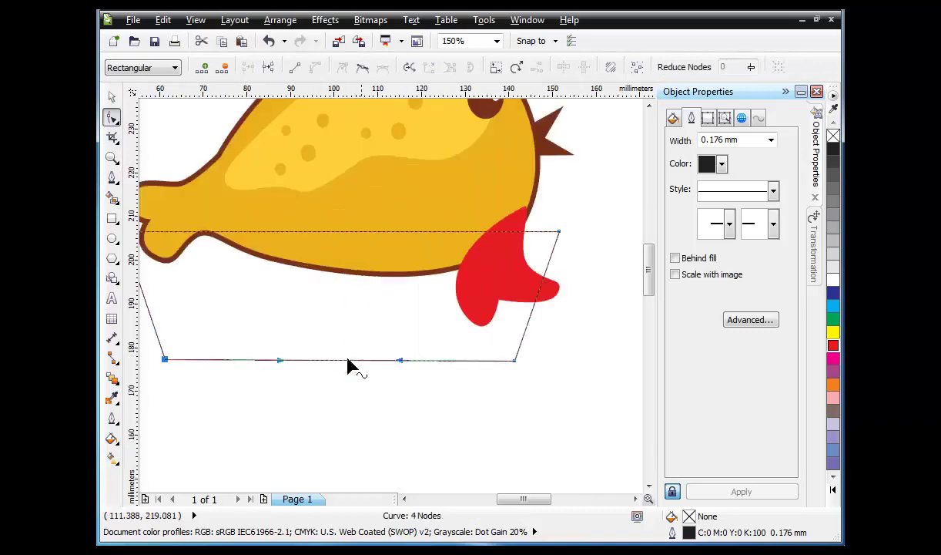
left_click_drag(350, 368, 358, 384)
- Convert the bucket's upper edge to a curve, bow it slightly downward, and fill the bucket with dark red
left_click(330, 235)
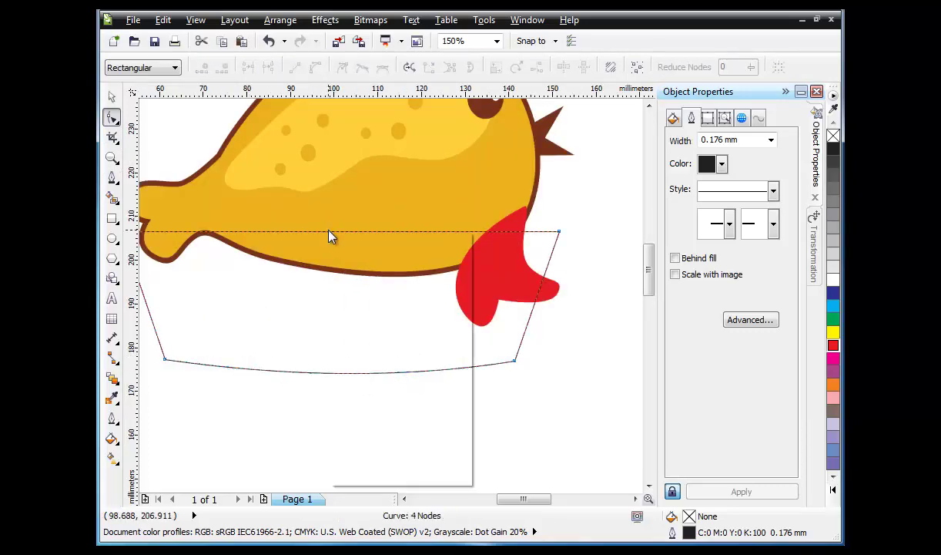
right_click(329, 239)
left_click(359, 299)
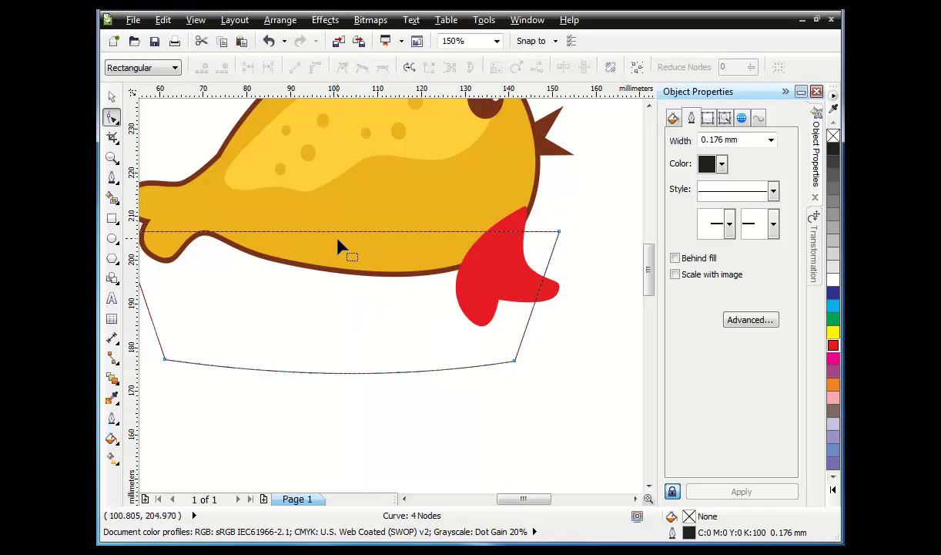
left_click_drag(342, 239, 341, 248)
scroll(325, 238, "down", 1)
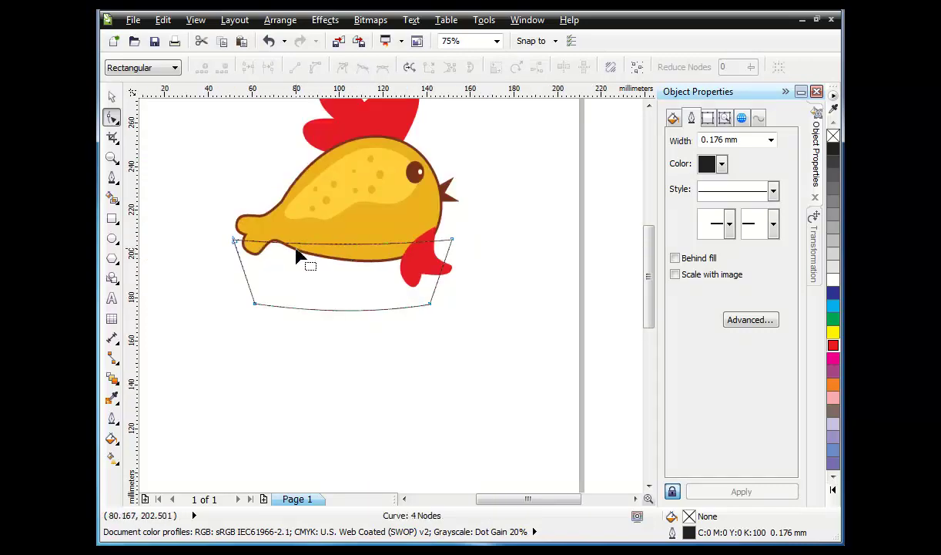
scroll(296, 248, "up", 1)
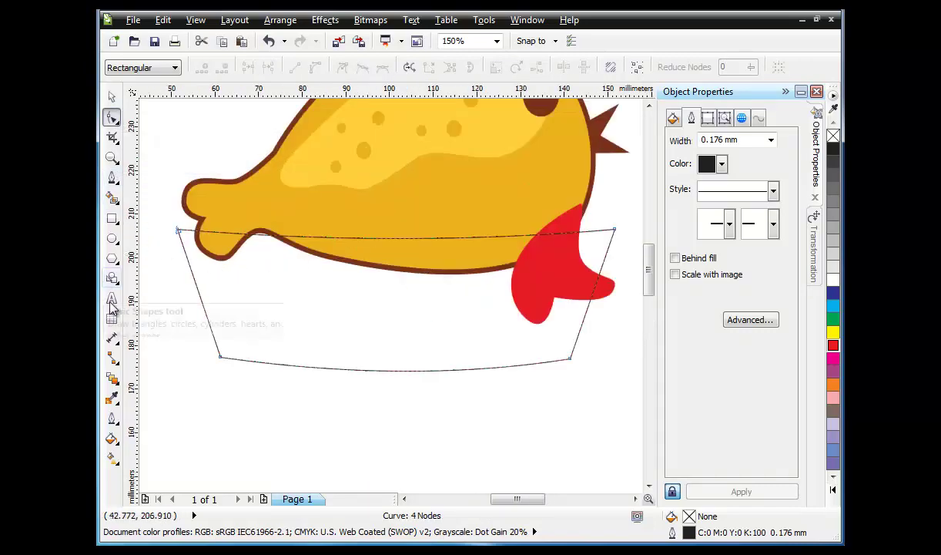
left_click(112, 96)
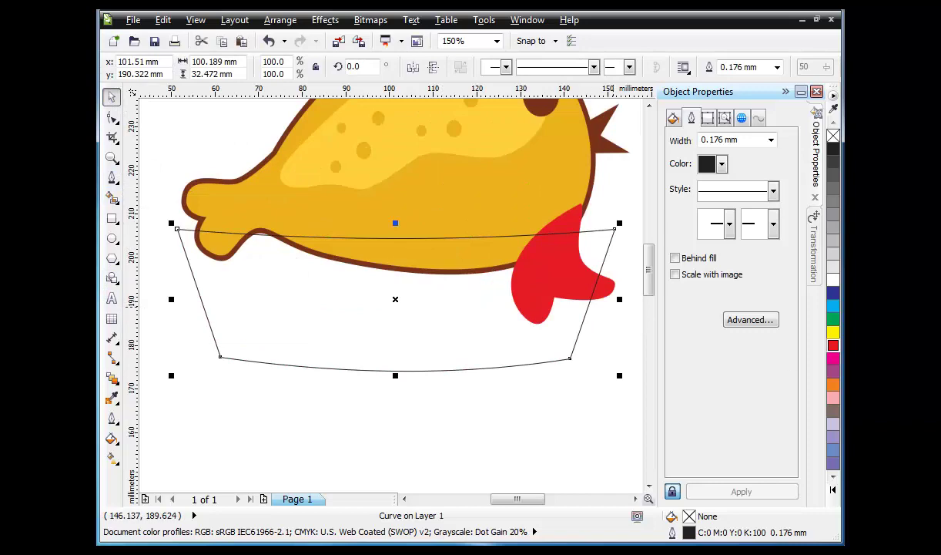
left_click(833, 347)
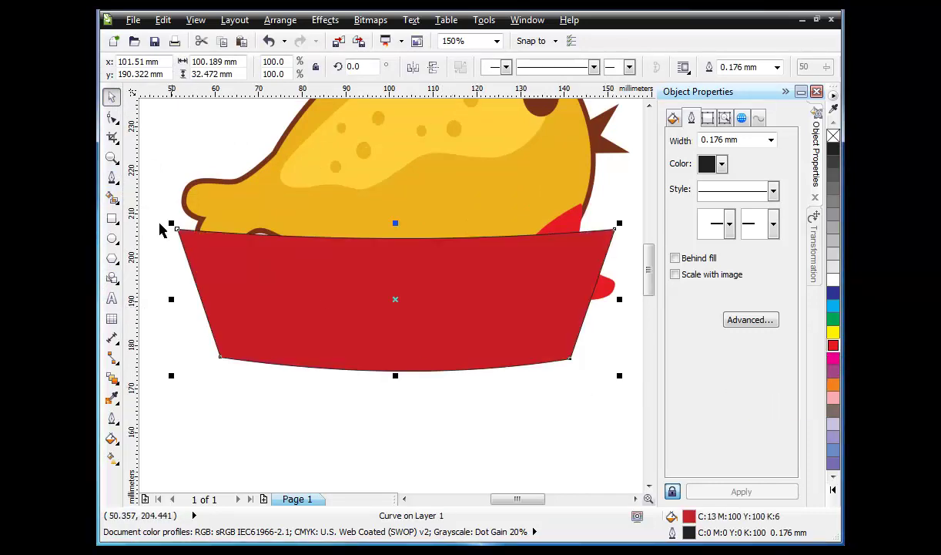
- Draw a slanted four-sided strip about 22 by 44 mm across the left part of the bucket with the Pen tool
left_click(111, 177)
left_click(239, 205)
left_click(279, 390)
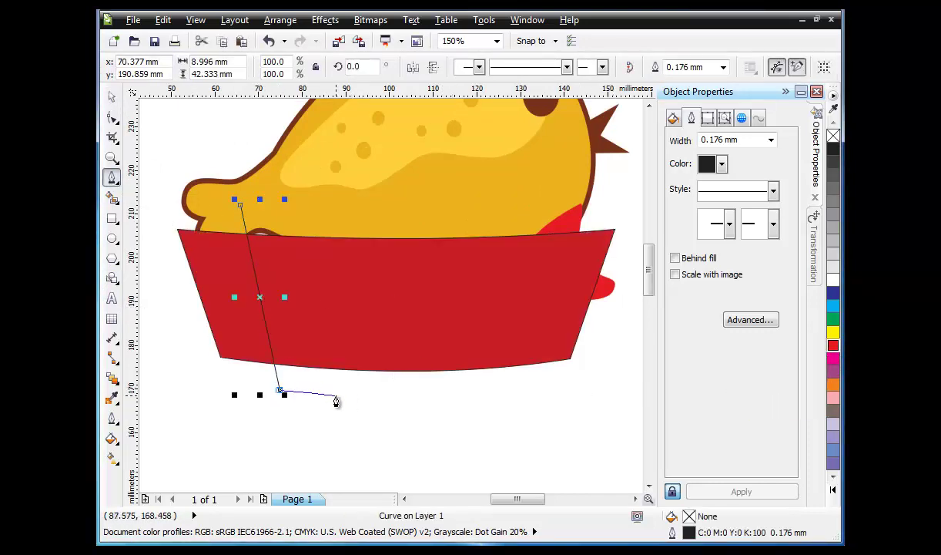
left_click(336, 392)
double_click(302, 205)
key("space")
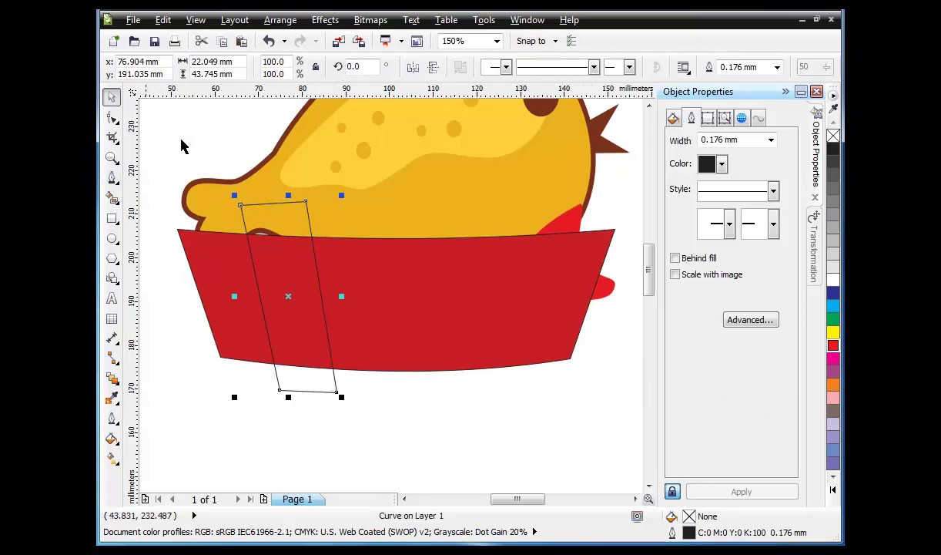
- Duplicate the slanted strip, mirror the copy horizontally and place it over the right part of the bucket
left_click_drag(276, 217, 352, 217)
key("ctrl+z")
right_click(299, 222)
left_click(357, 108)
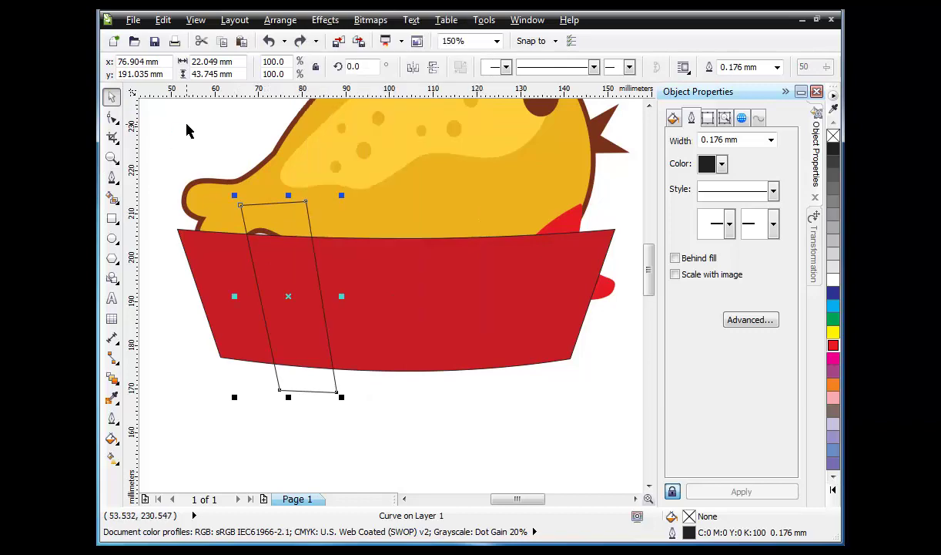
right_click(187, 125)
left_click(225, 166)
left_click_drag(269, 221, 420, 200)
left_click(413, 67)
- Add a third strip, reshape it to about 16 by 44 mm and center it between the two slanted strips
right_click(402, 221)
left_click(405, 222)
key("F10")
left_click(111, 99)
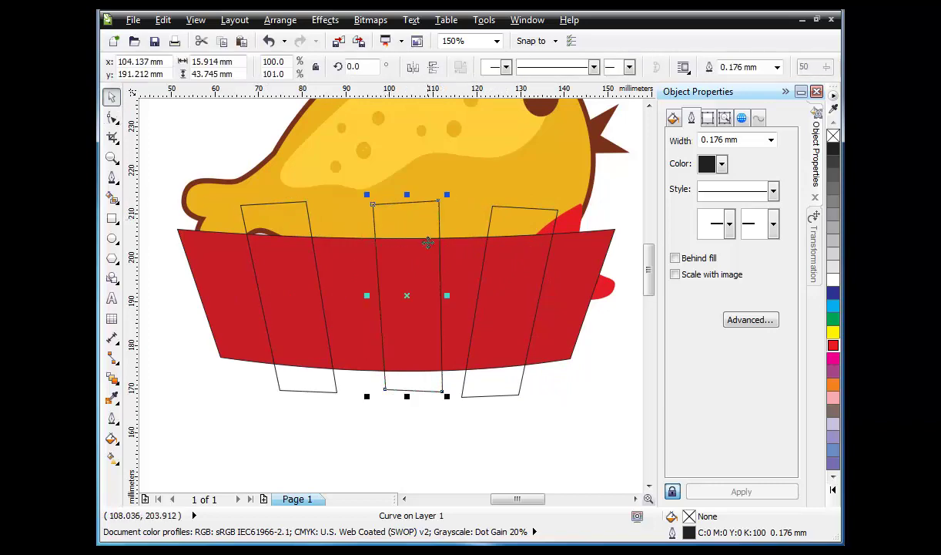
left_click_drag(429, 237, 419, 231)
left_click(355, 408)
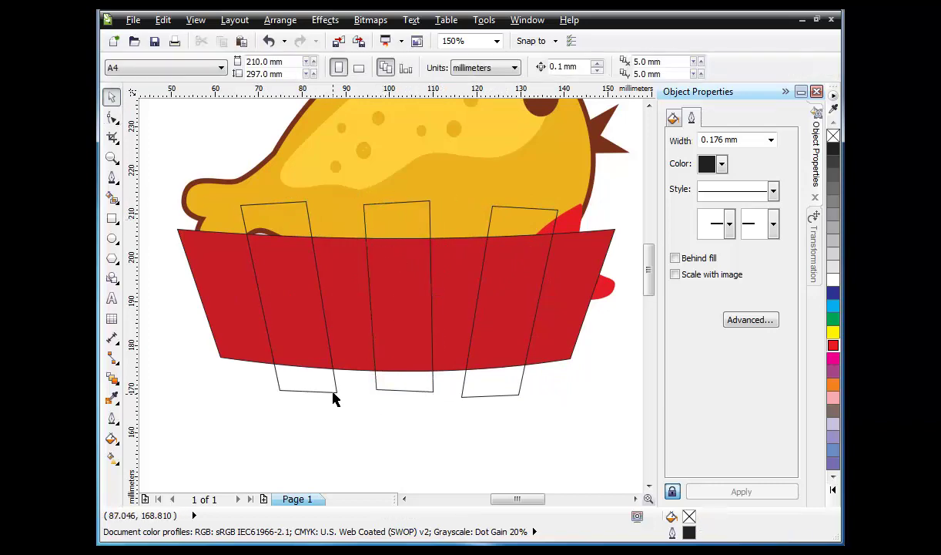
- Select all three strips and weld them into one curve
left_click(334, 393)
left_click(406, 389, "shift")
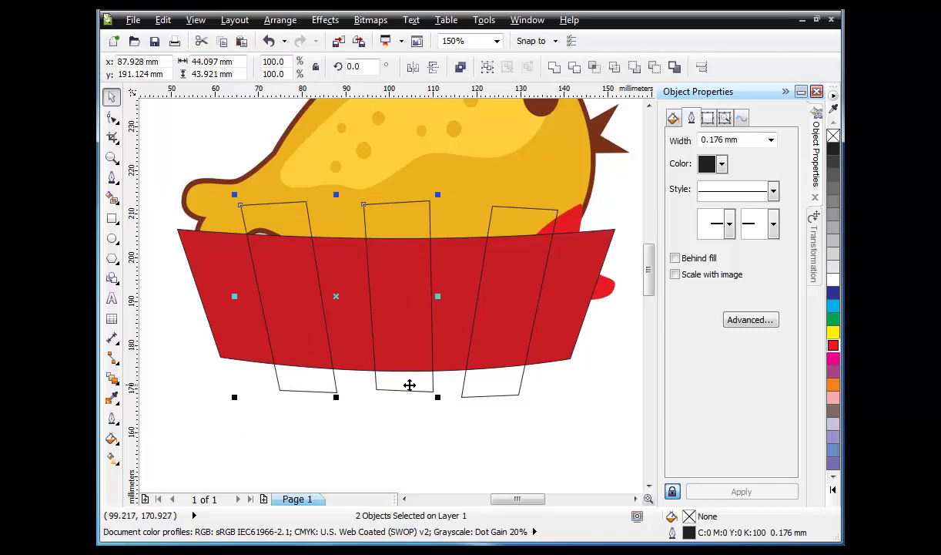
left_click(490, 394, "shift")
left_click(554, 68)
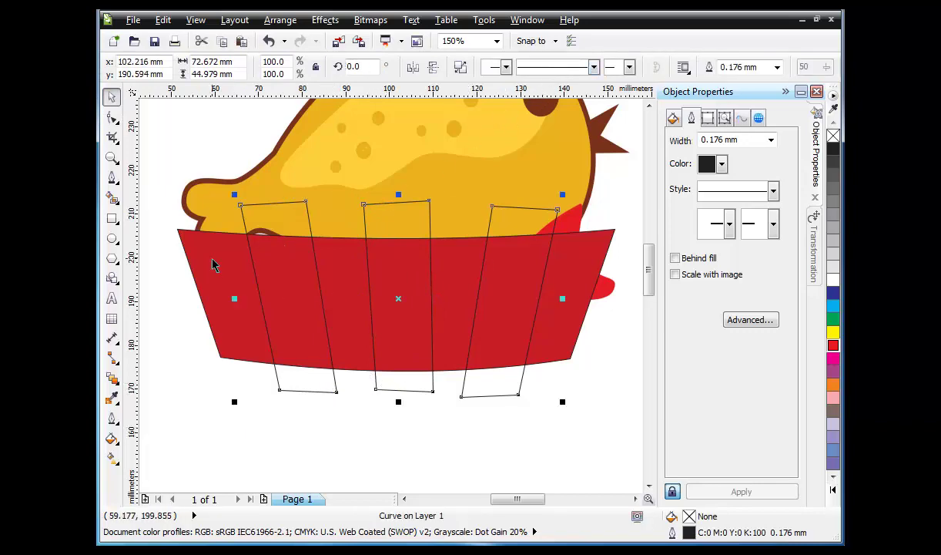
- Intersect the welded strips with the bucket, then move the original strips aside and delete them
scroll(214, 264, "down", 2)
left_click(330, 168)
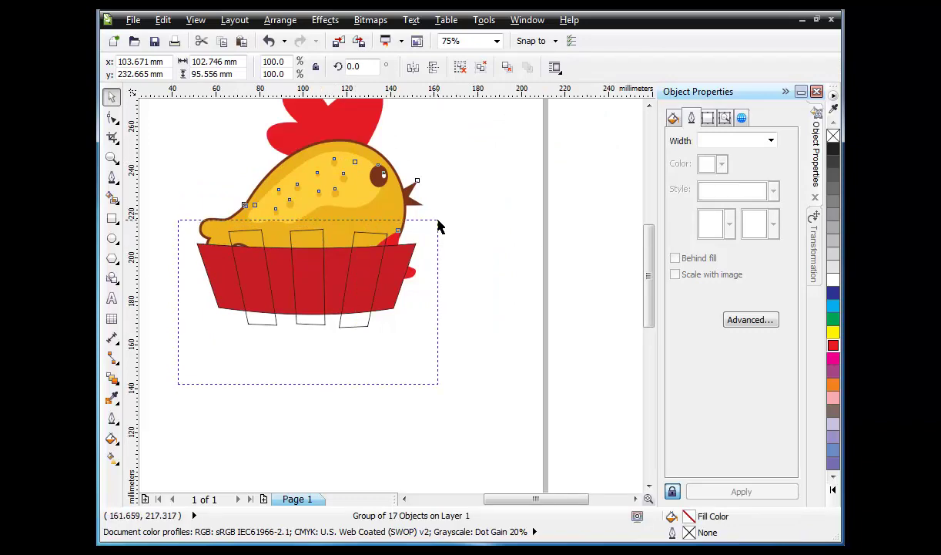
left_click_drag(437, 226, 435, 234)
left_click(594, 68)
left_click_drag(361, 320, 580, 361)
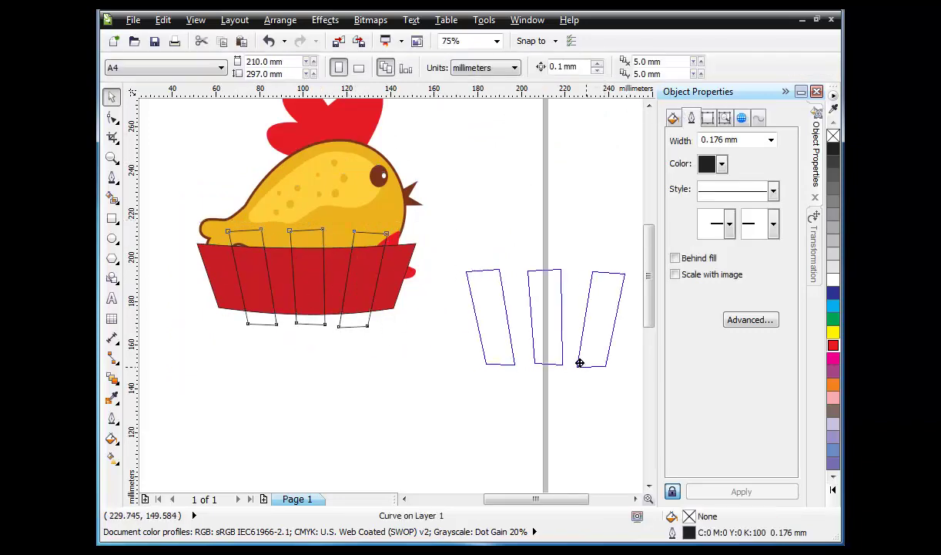
right_click(537, 337)
left_click(587, 124)
- Fill the bucket's intersected stripes with 10% black and set their outline width to None
left_click(300, 279)
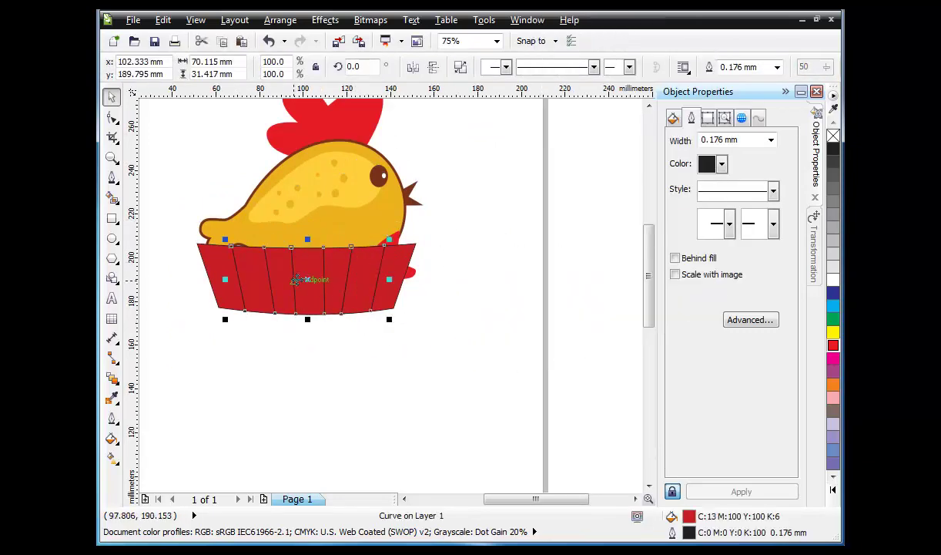
scroll(299, 279, "up", 1)
left_click(834, 267)
left_click(770, 139)
- Set the red bucket's outline width to None
left_click(521, 237)
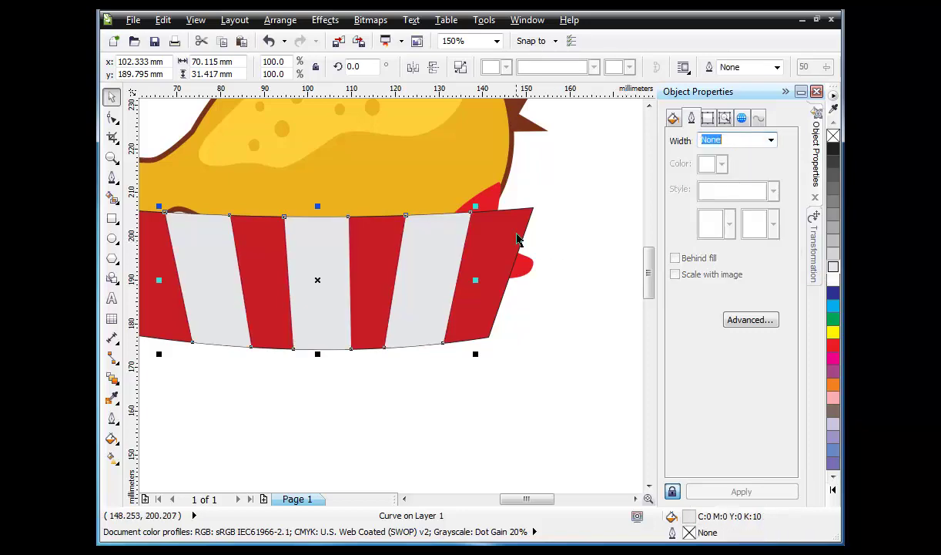
left_click(770, 139)
left_click(709, 154)
scroll(503, 310, "down", 2)
- Rotate the grouped chicken to 13.2° and scale it proportionally to 83.5% so it sits in the bucket
left_click(421, 202)
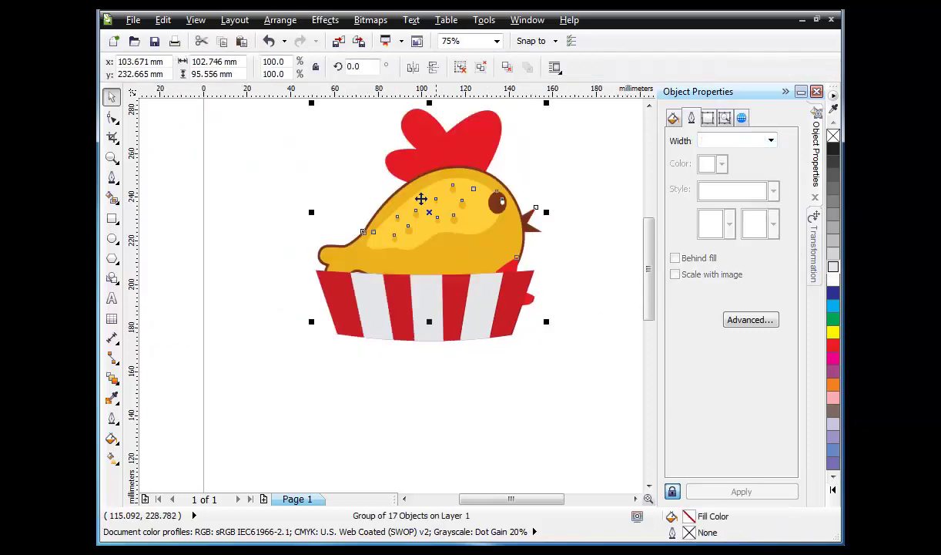
left_click_drag(305, 139, 295, 179)
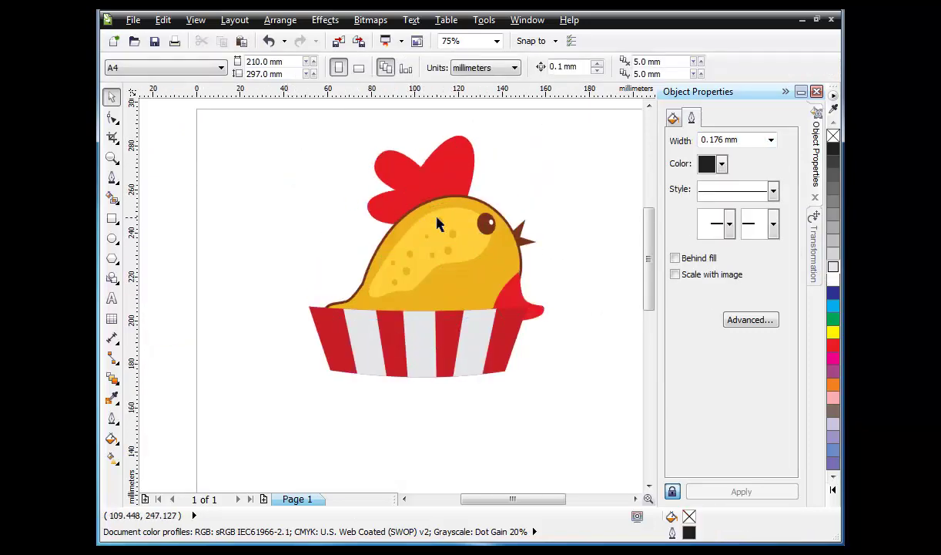
left_click(433, 204)
left_click_drag(310, 118, 347, 152)
scroll(469, 243, "up", 1)
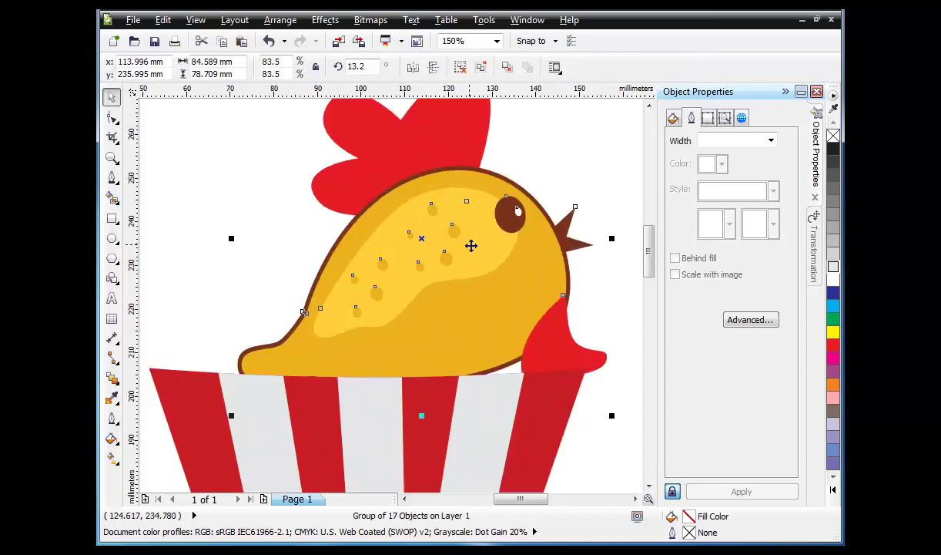
- Reposition the chicken toward the bucket's right end and undo the last change
left_click_drag(471, 245, 390, 227)
scroll(461, 241, "down", 1)
key("ctrl+z")
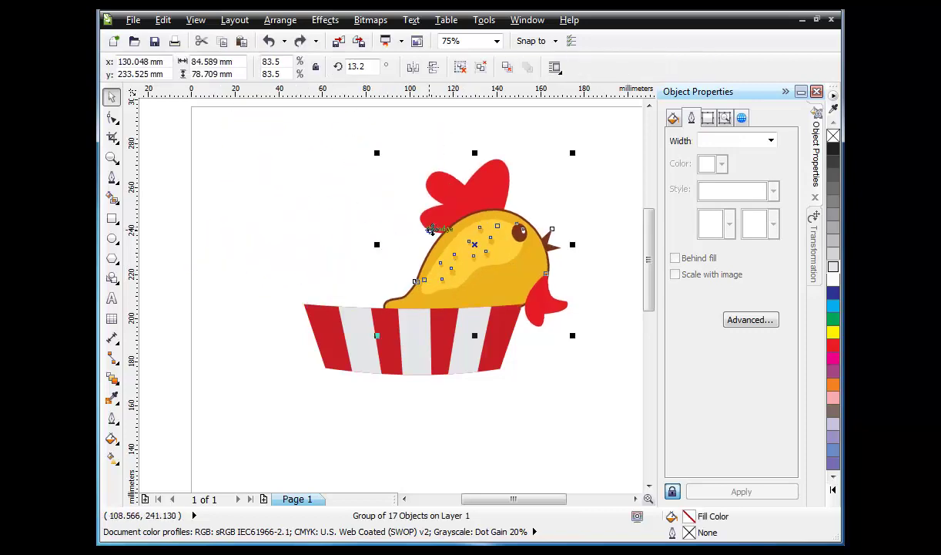
- Duplicate the chicken, move the copy to the bucket's upper left and mirror it horizontally
right_click(449, 231)
left_click(487, 122)
right_click(237, 161)
left_click(275, 261)
left_click_drag(438, 245, 238, 201)
left_click(412, 68)
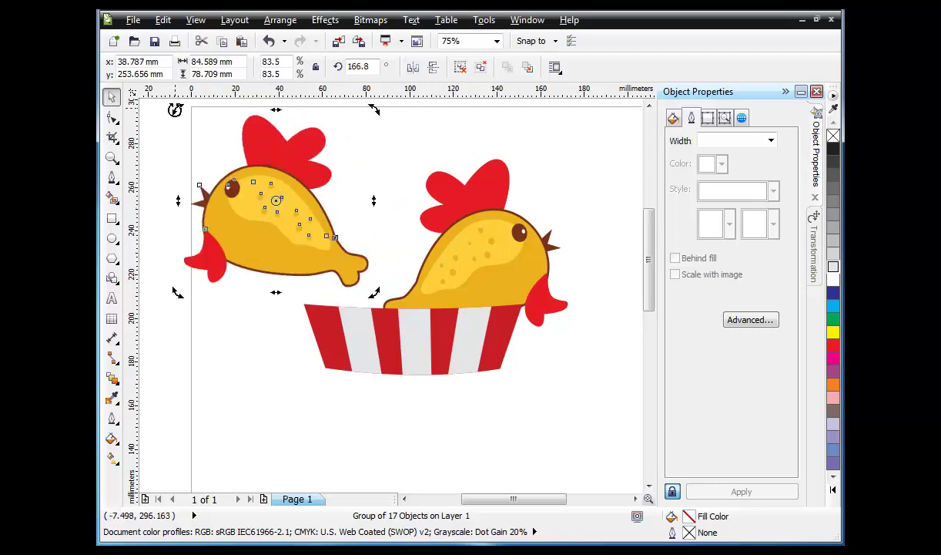
- Rotate the copied chicken head-down, move it over the bucket's left half and mirror it horizontally
left_click_drag(176, 110, 188, 251)
left_click_drag(279, 219, 410, 266)
left_click(413, 68)
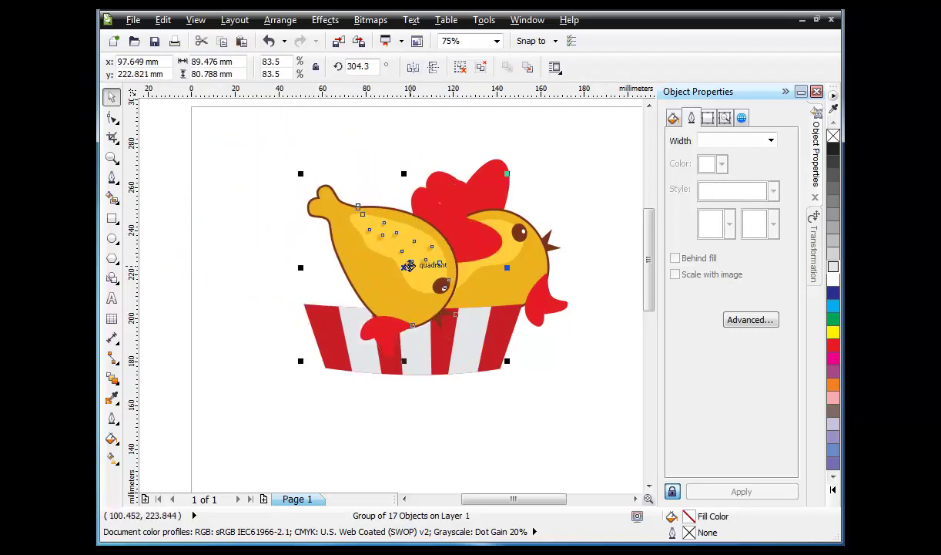
- Send the head-down chicken behind the upright chicken so it sits inside the striped bucket
left_click(280, 20)
mouse_move(384, 96)
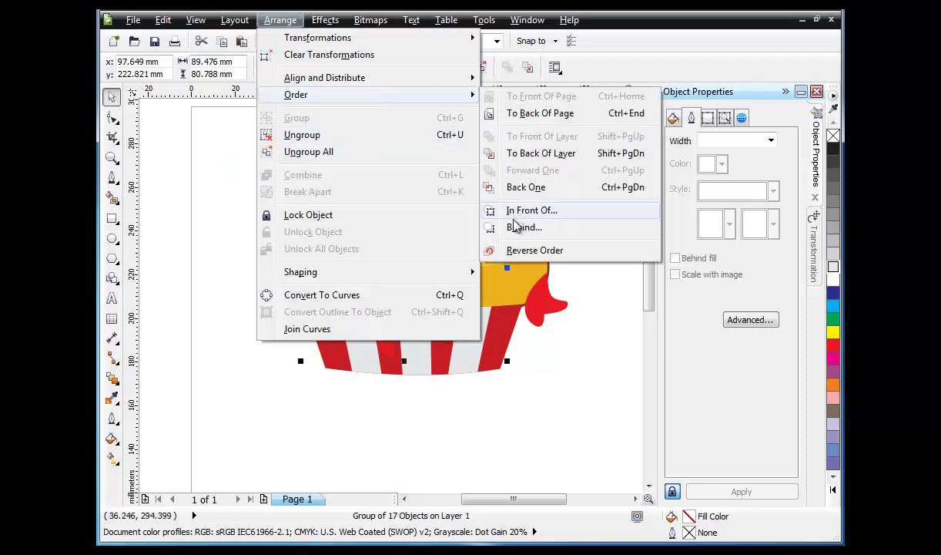
left_click(512, 225)
left_click(502, 259)
left_click(355, 161)
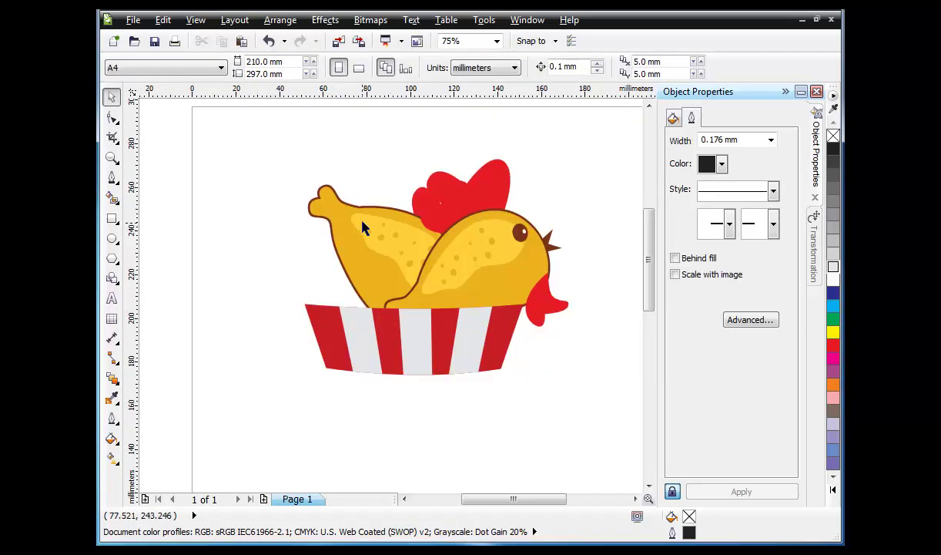
- Duplicate the head-down chicken, mirror the copy horizontally and move it over the bucket's left end
left_click_drag(362, 228, 187, 166)
right_click(186, 167)
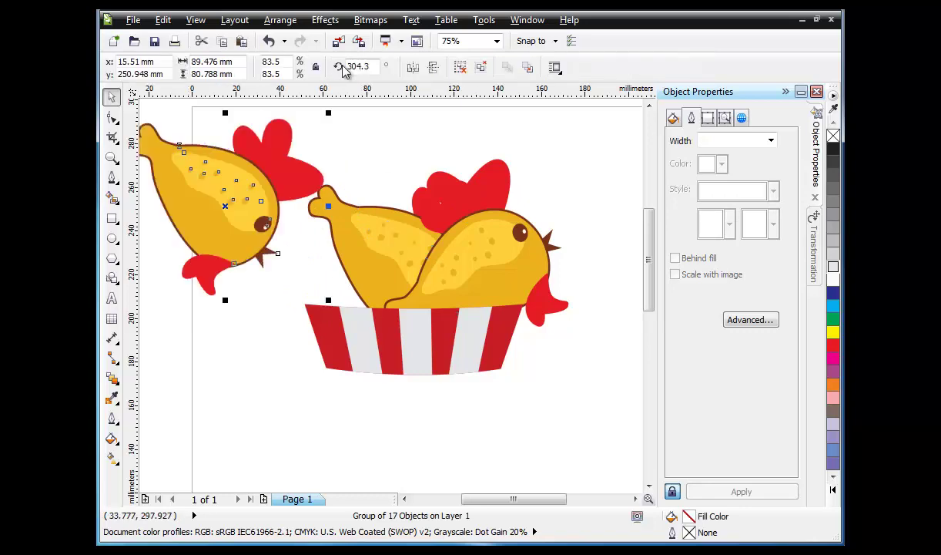
left_click(432, 68)
left_click(434, 70)
left_click(412, 70)
left_click_drag(256, 189, 348, 230)
- Send the mirrored chicken behind the middle chicken and bucket, and move it slightly down
left_click(282, 21)
mouse_move(331, 95)
left_click(532, 211)
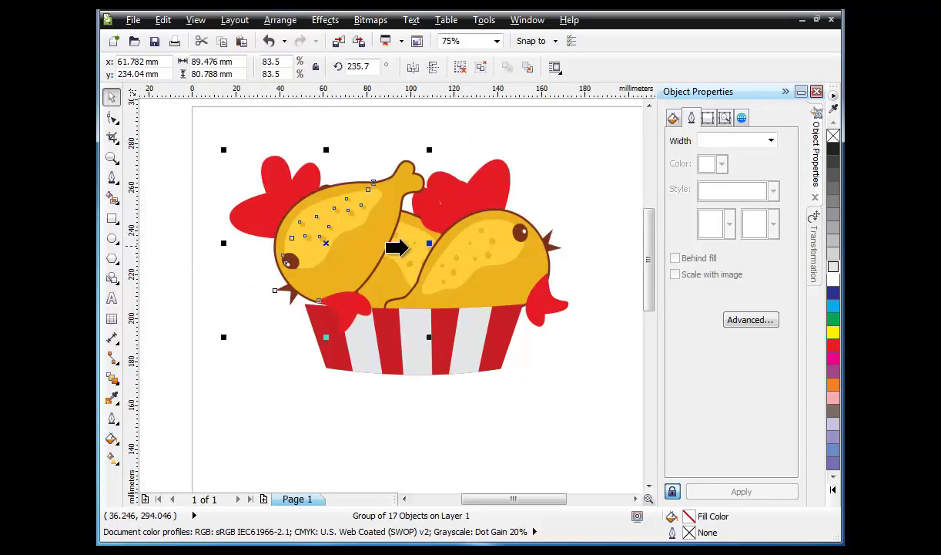
left_click(362, 249)
scroll(303, 272, "up", 1)
left_click_drag(314, 275, 310, 285)
left_click(205, 317)
scroll(360, 300, "down", 1)
scroll(413, 257, "up", 1)
scroll(389, 280, "down", 1)
- Scale the left chicken proportionally to 75.6% and rotate it slightly so its head rests in the bucket
left_click(325, 265)
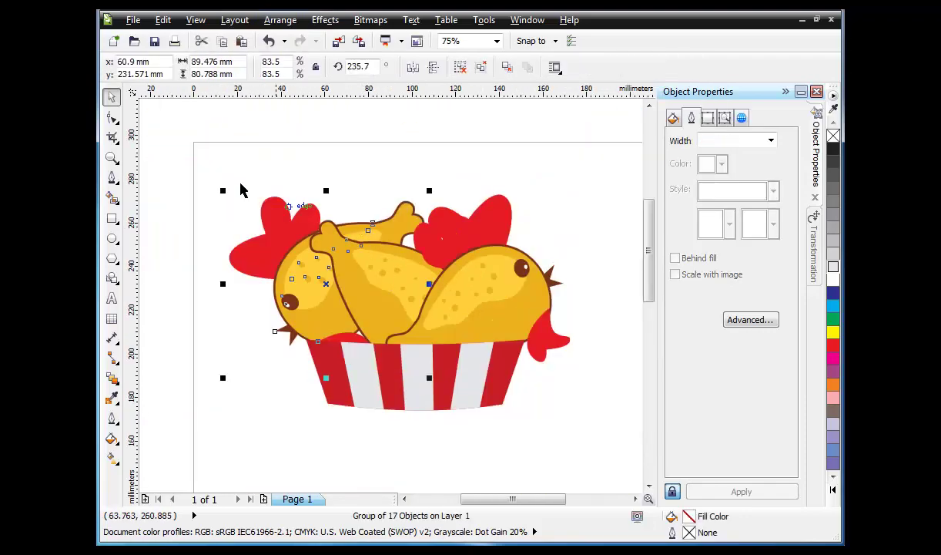
left_click_drag(223, 191, 239, 208)
scroll(328, 324, "up", 1)
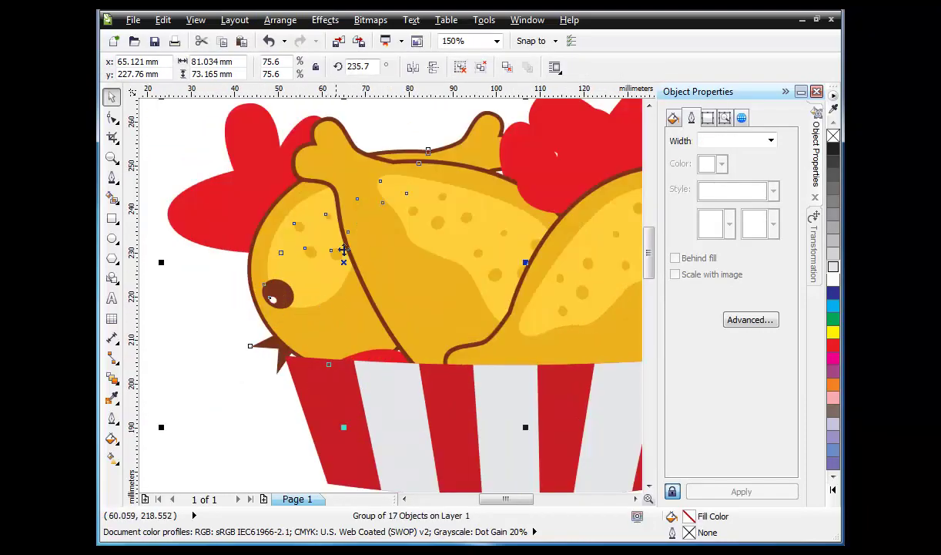
scroll(312, 251, "down", 1)
left_click(308, 250)
left_click_drag(233, 171, 231, 207)
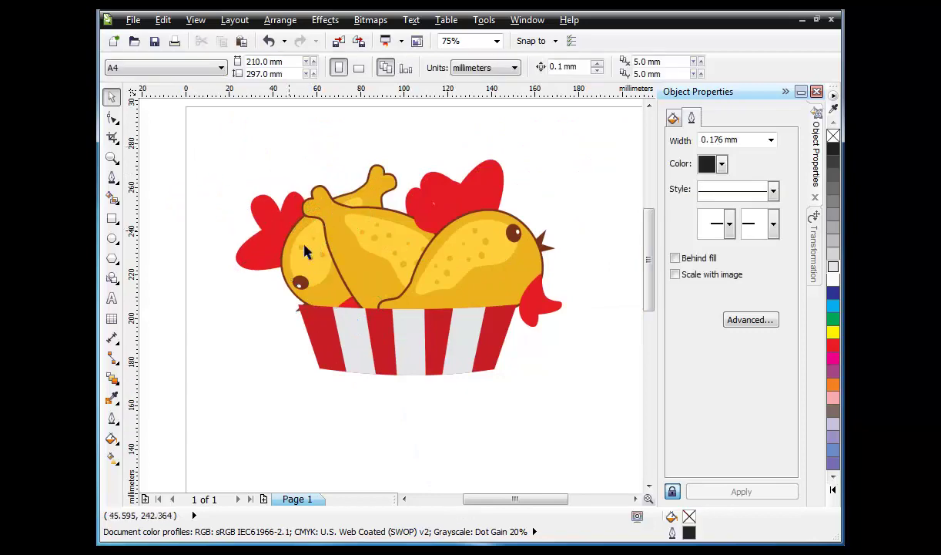
scroll(305, 248, "up", 3)
left_click(305, 252)
scroll(305, 251, "down", 3)
left_click(301, 153)
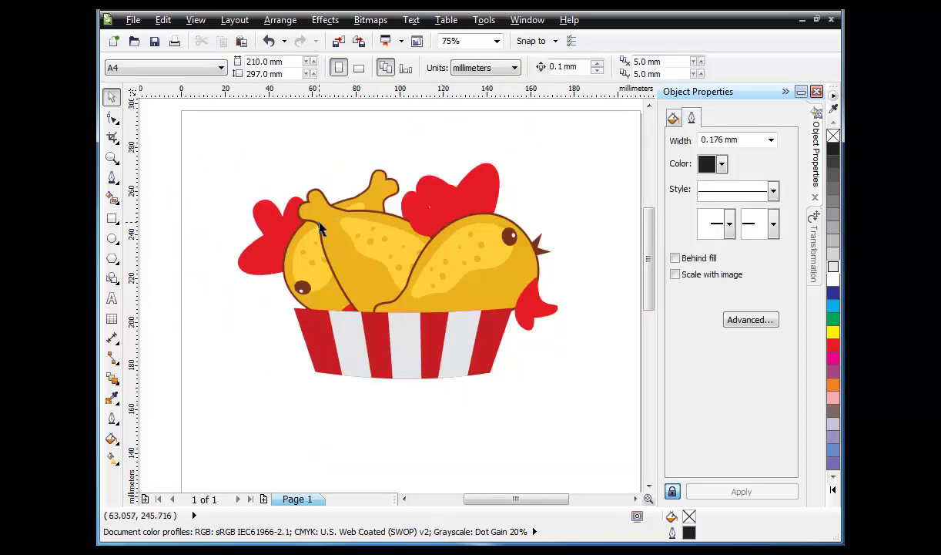
- Group all the chickens and the striped bucket into one object
scroll(308, 215, "up", 3)
scroll(344, 219, "down", 3)
scroll(346, 214, "down", 3)
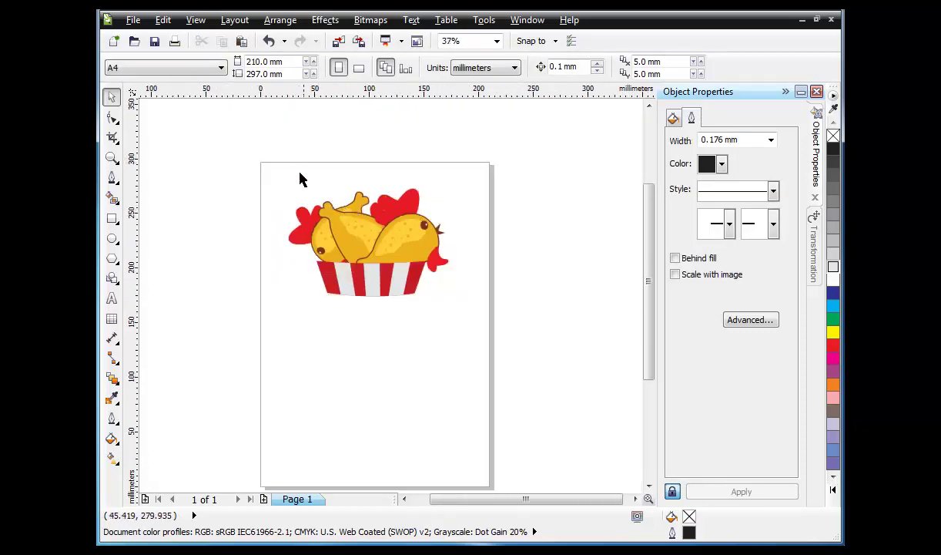
left_click_drag(264, 154, 472, 316)
scroll(368, 213, "up", 1)
left_click(490, 69)
left_click(516, 137)
- Draw a rectangle about 153 × 83 mm over the bucket and round its corners to about 8.82 mm
scroll(439, 228, "down", 2)
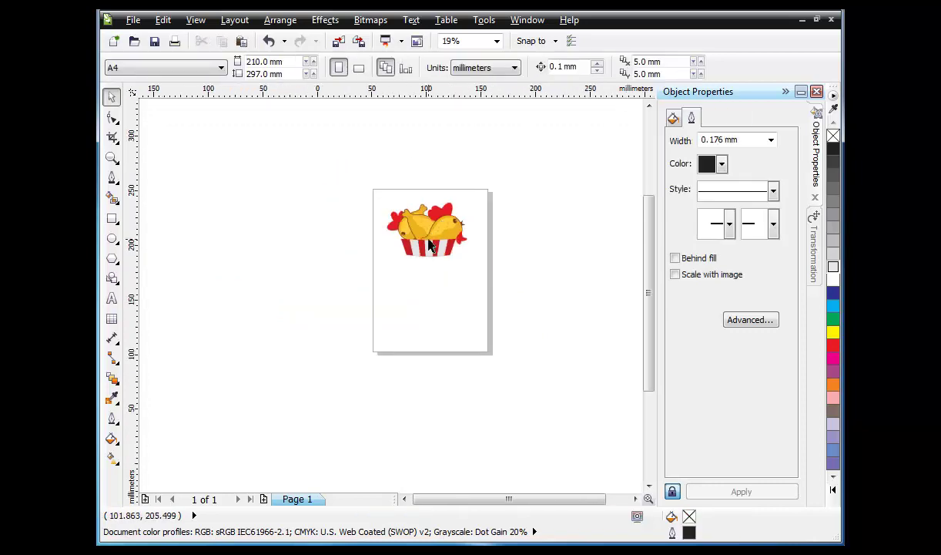
scroll(429, 245, "up", 6)
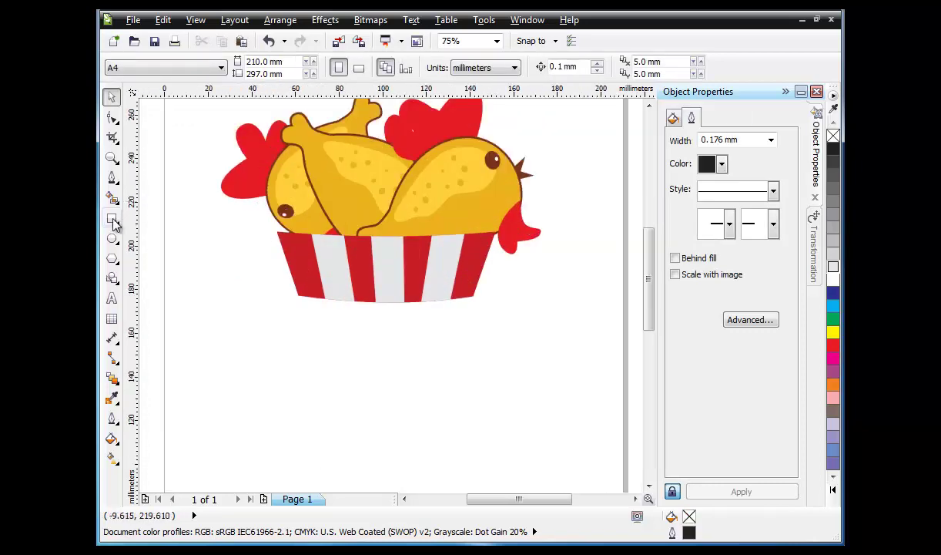
left_click(112, 219)
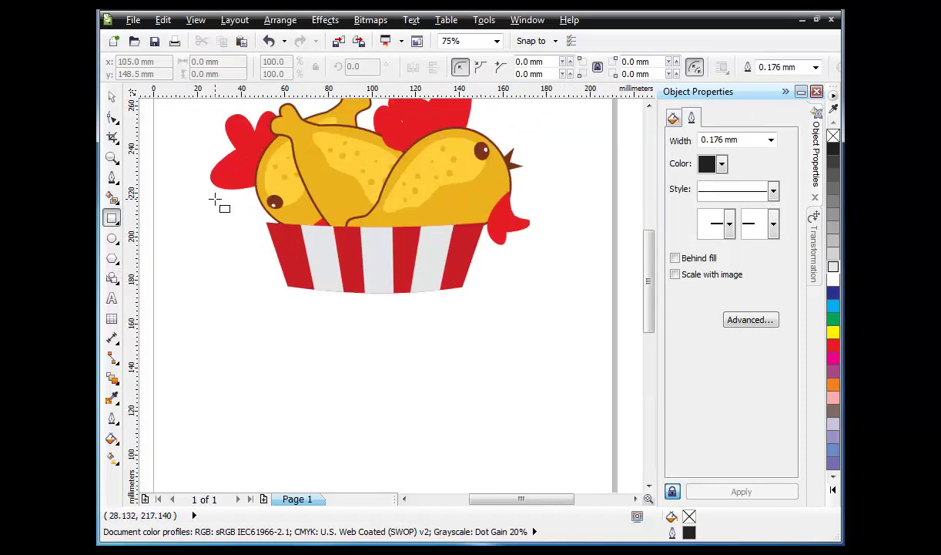
left_click_drag(217, 200, 550, 379)
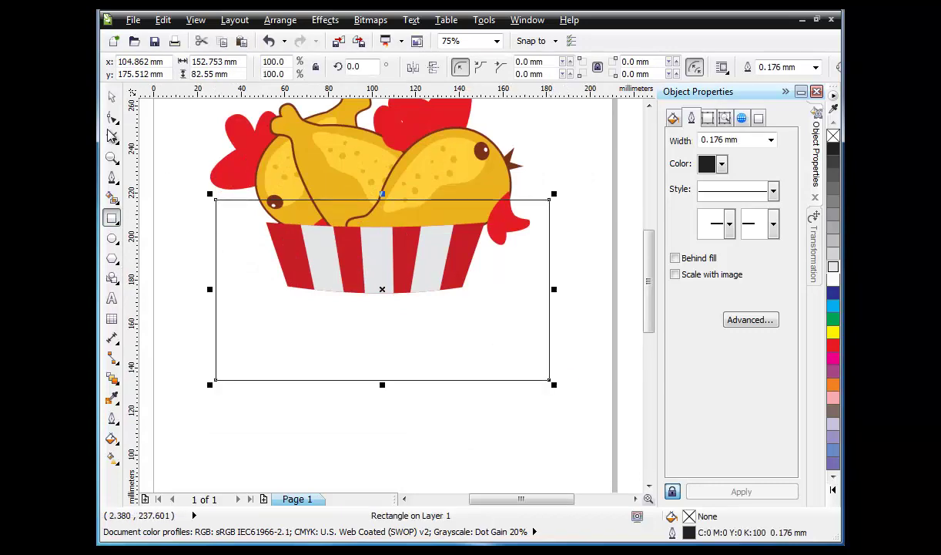
key("F10")
left_click_drag(219, 200, 236, 200)
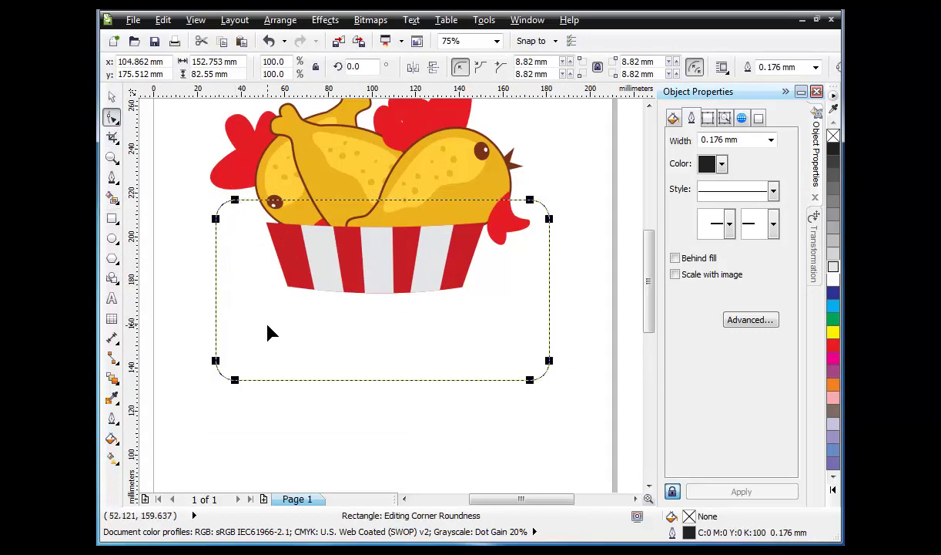
- Convert the rounded rectangle to curves and move its lower corner nodes inward so the sides taper
right_click(270, 331)
left_click(311, 15)
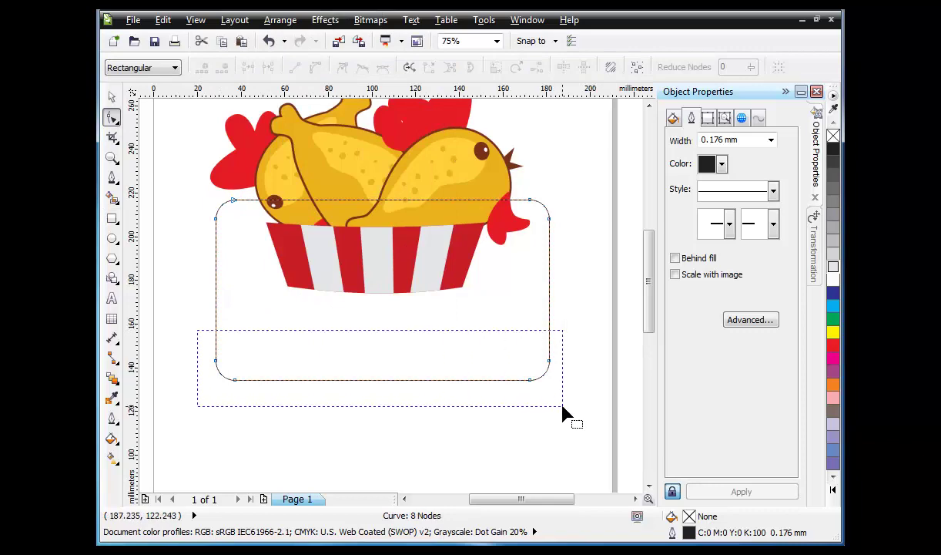
left_click_drag(563, 409, 563, 409)
left_click_drag(235, 380, 258, 379)
key("ctrl+z")
left_click_drag(528, 385, 503, 385)
left_click(392, 391)
- Delete the bottom edge's corner nodes and bow the edge downward into a smooth arc, about 99 mm total height
double_click(258, 379)
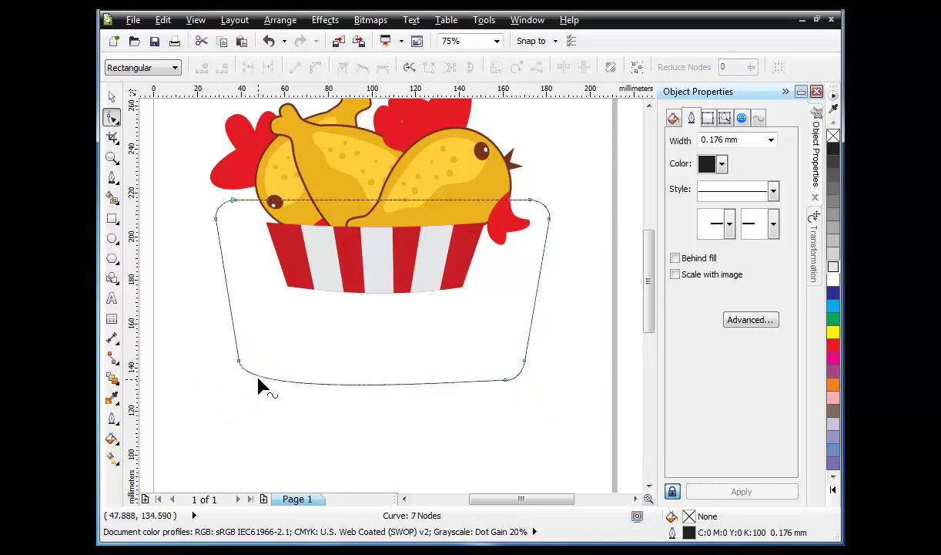
double_click(504, 381)
left_click_drag(240, 373, 257, 429)
left_click_drag(518, 405, 513, 435)
- Fill the tapered shape with dark red C:20 M:100 Y:100 K:18
left_click(112, 97)
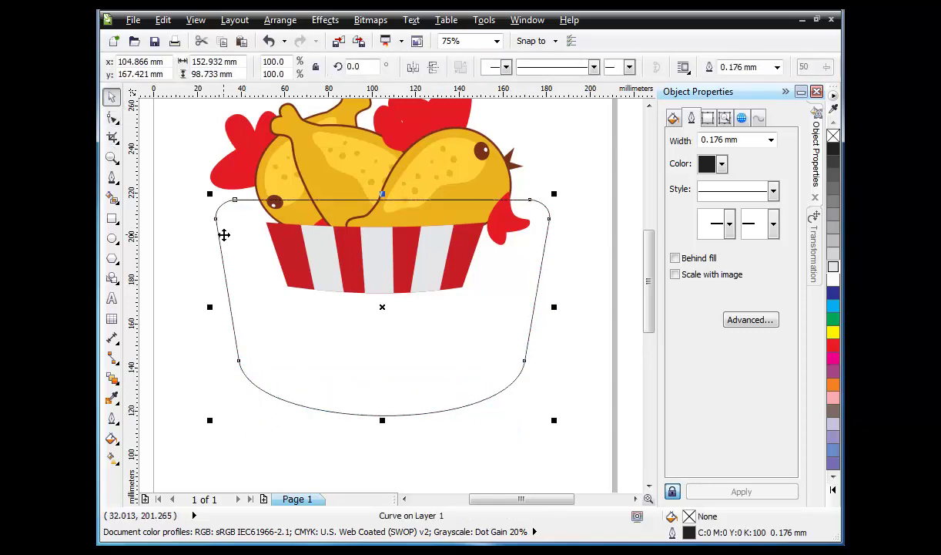
double_click(834, 348)
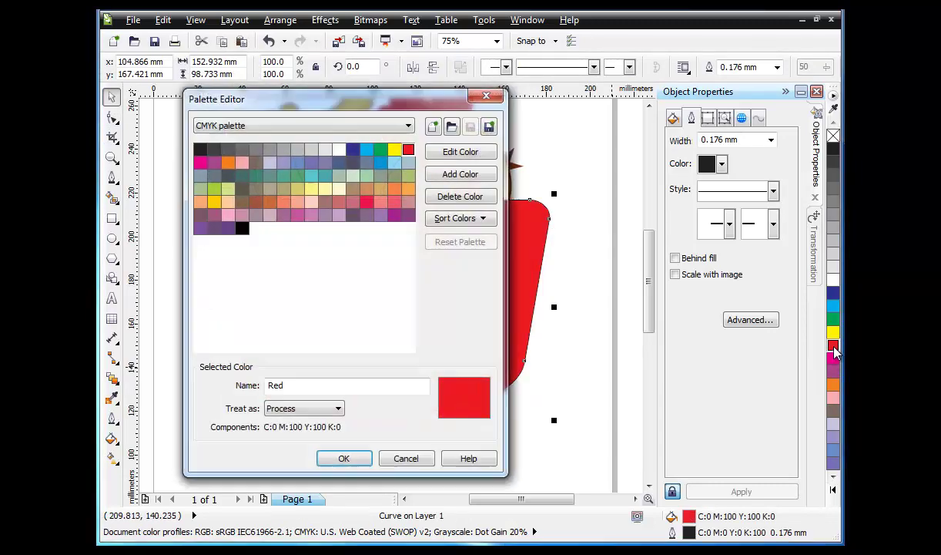
left_click(481, 98)
left_click(835, 349)
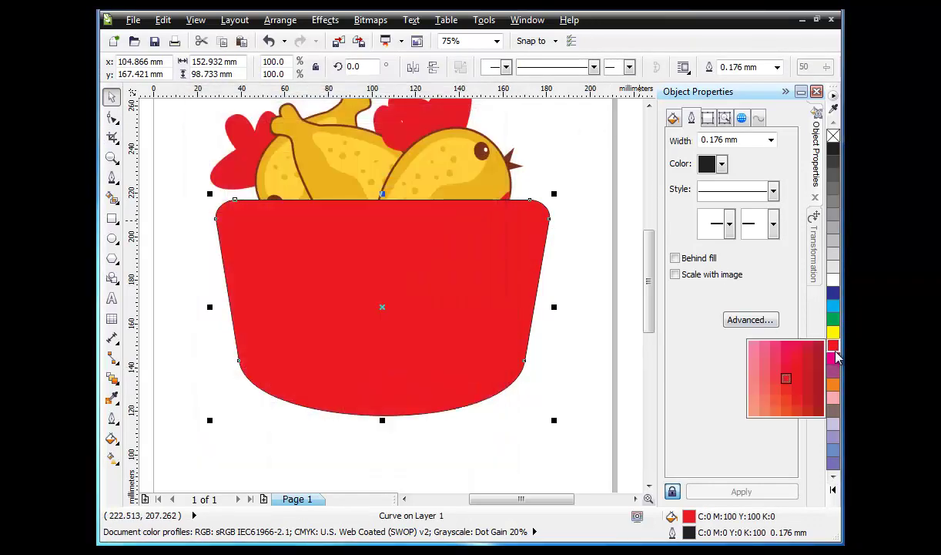
left_click(818, 404)
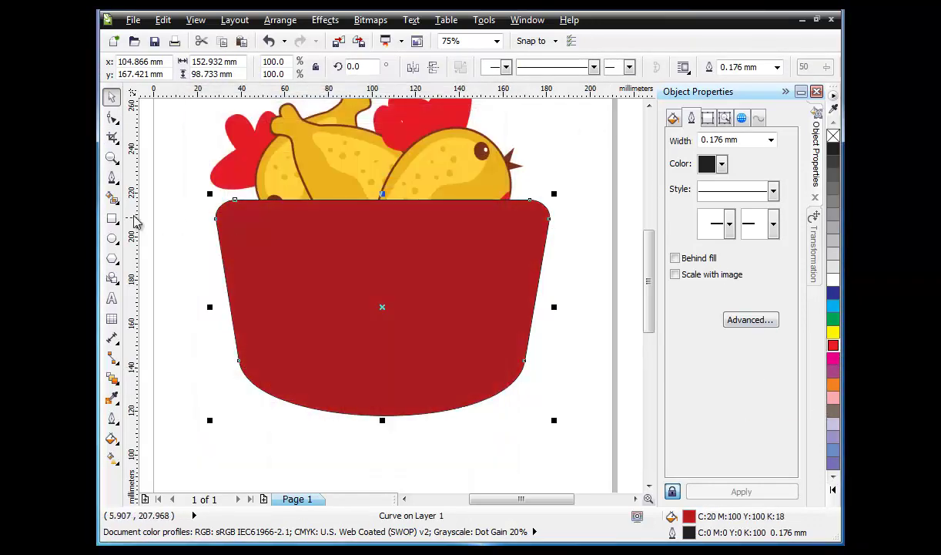
- Send the dark red shape behind the grouped chickens and bucket
left_click(279, 19)
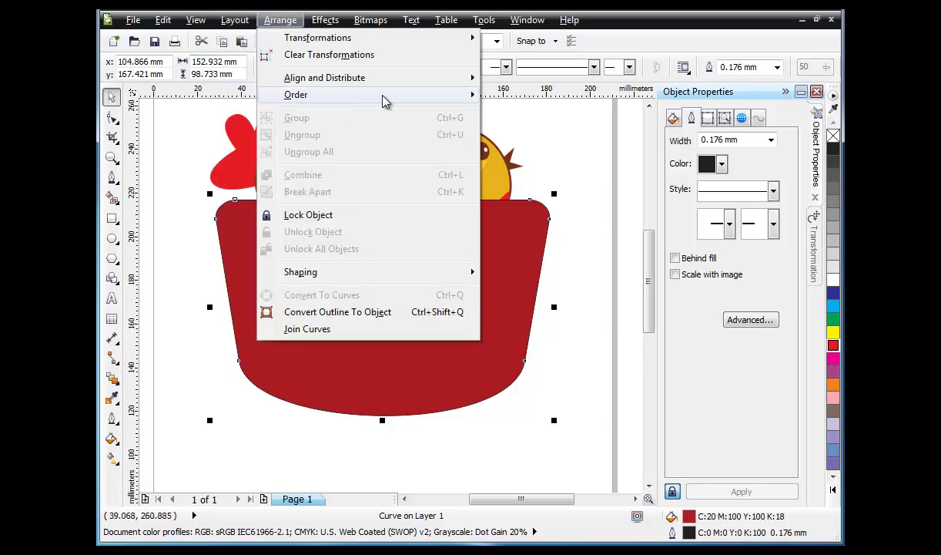
mouse_move(381, 99)
left_click(515, 234)
left_click(353, 170)
left_click(191, 263)
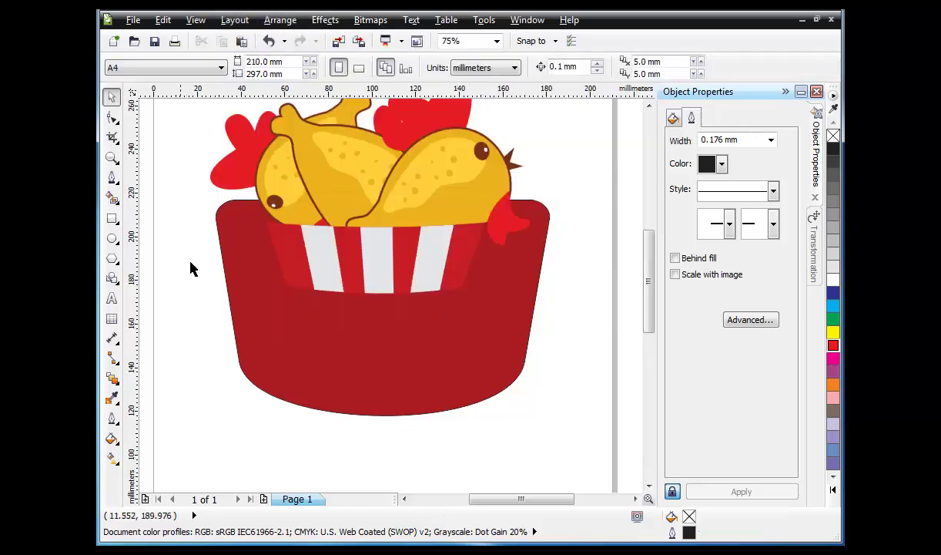
- Give the dark red shape a 10 mm outline placed behind the fill and scaled with the image
left_click(333, 331)
scroll(333, 331, "down", 3)
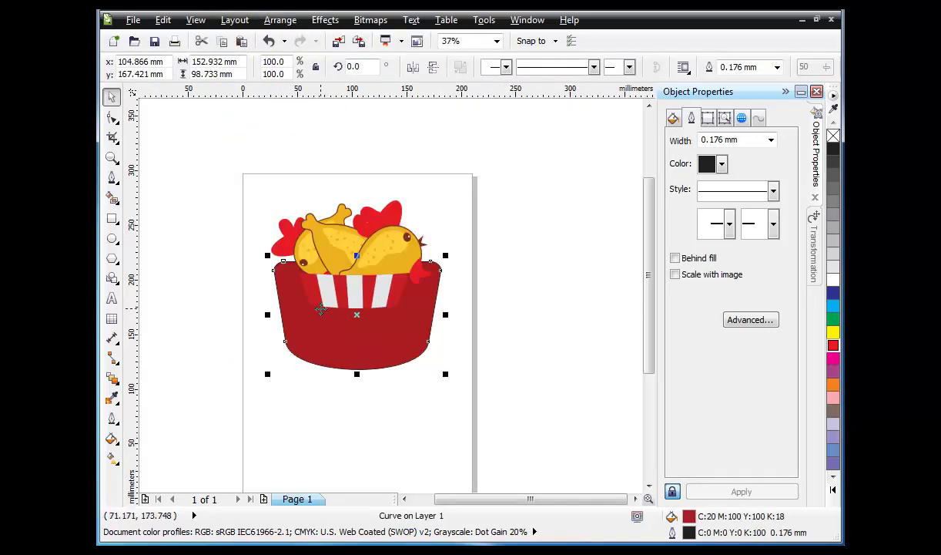
scroll(470, 352, "up", 3)
left_click(770, 139)
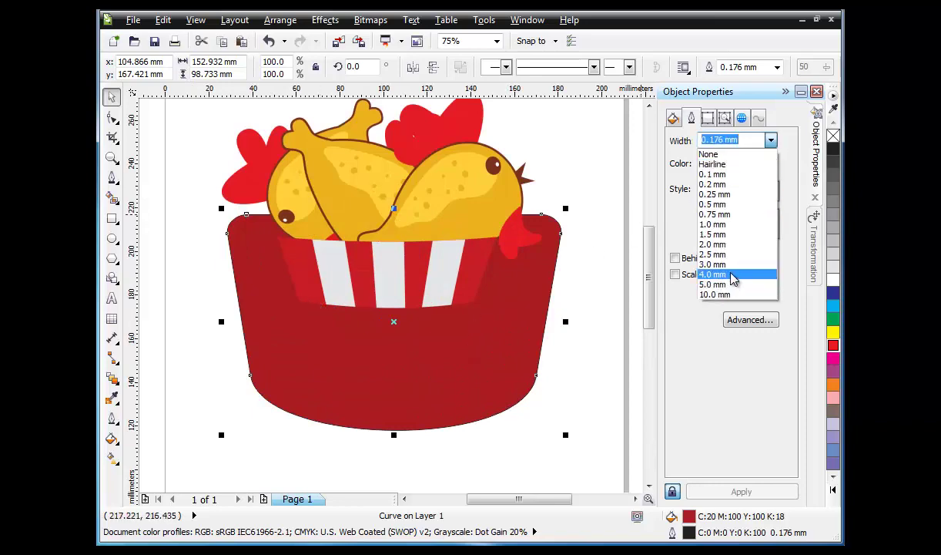
left_click(735, 265)
left_click(770, 140)
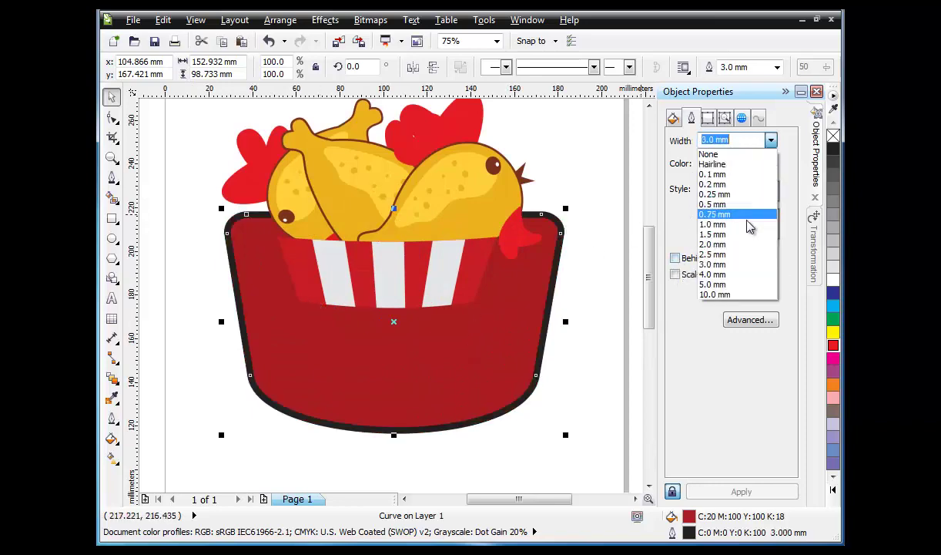
left_click(726, 286)
left_click(675, 257)
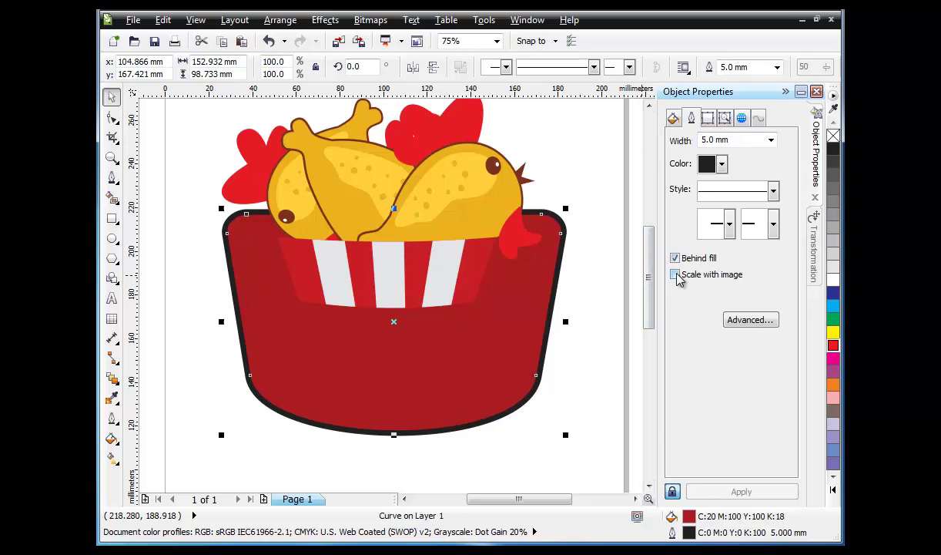
left_click(771, 139)
left_click(723, 296)
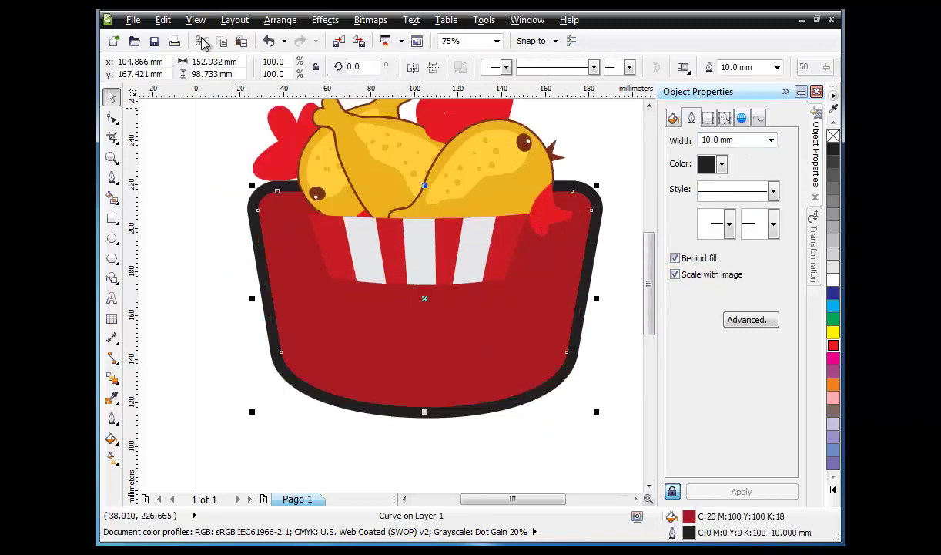
- Convert the dark red shape's outline to a separate object
left_click(282, 20)
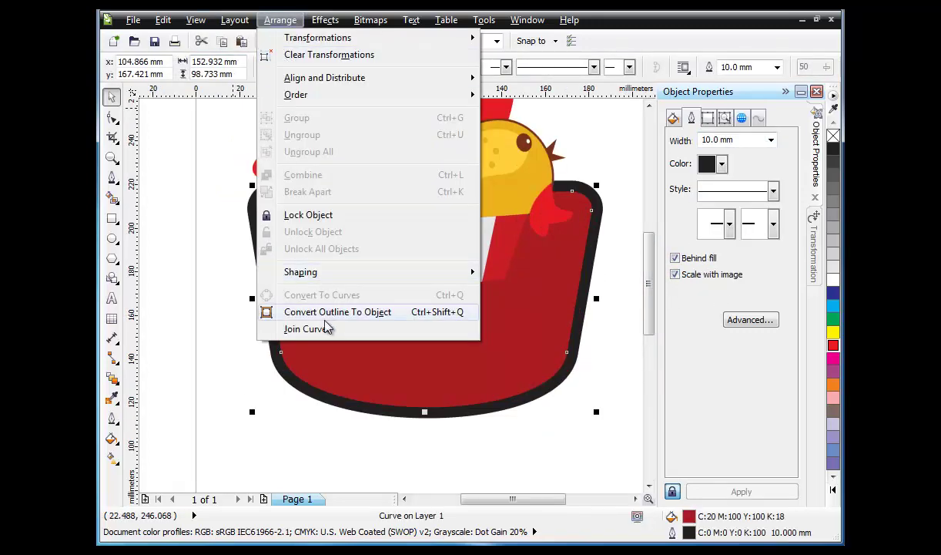
left_click(325, 316)
left_click(199, 211)
scroll(274, 227, "up", 1)
scroll(272, 234, "down", 1)
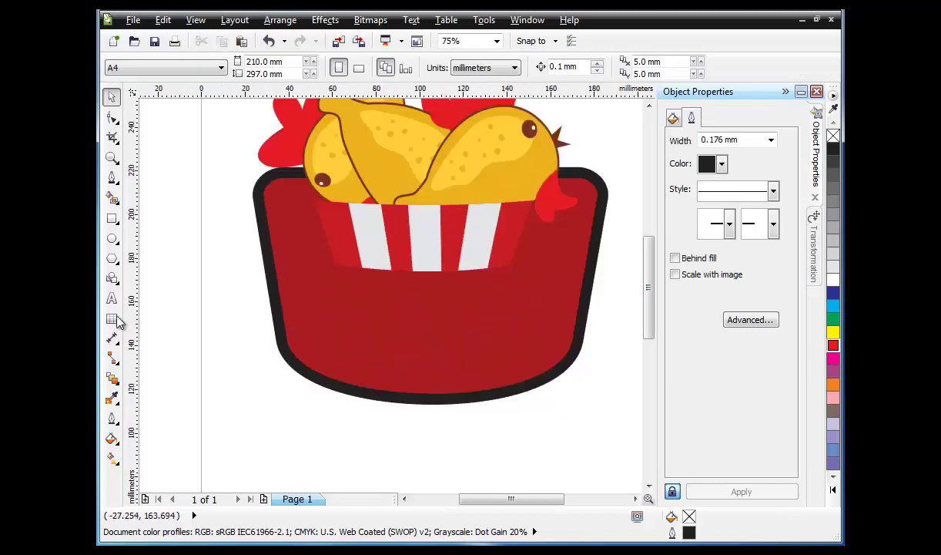
- Sample the red of the bucket's stripe and apply it to the black border object
left_click(113, 399)
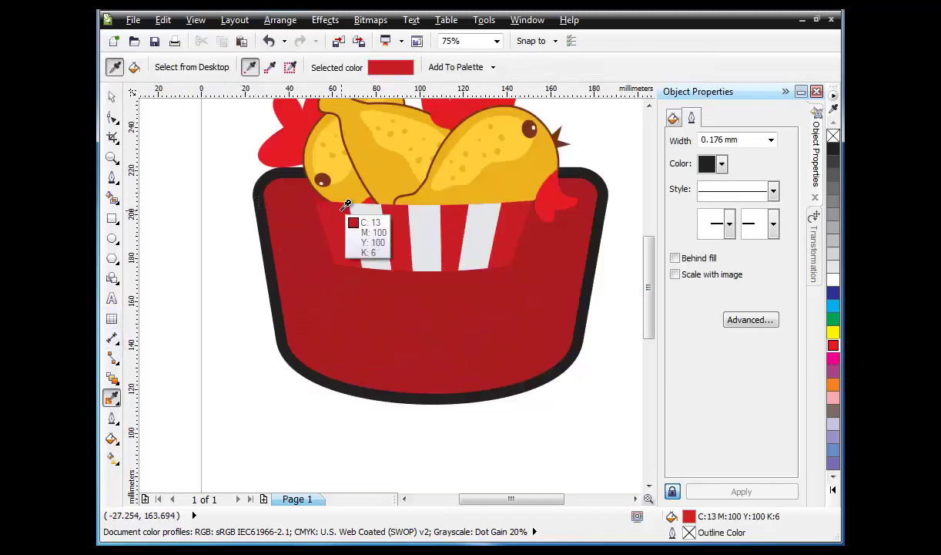
left_click(338, 228)
left_click(259, 187)
left_click(112, 97)
- Change the inner shape's uniform fill to a darker red, C:29 M:100 Y:100 K:42
left_click(307, 266)
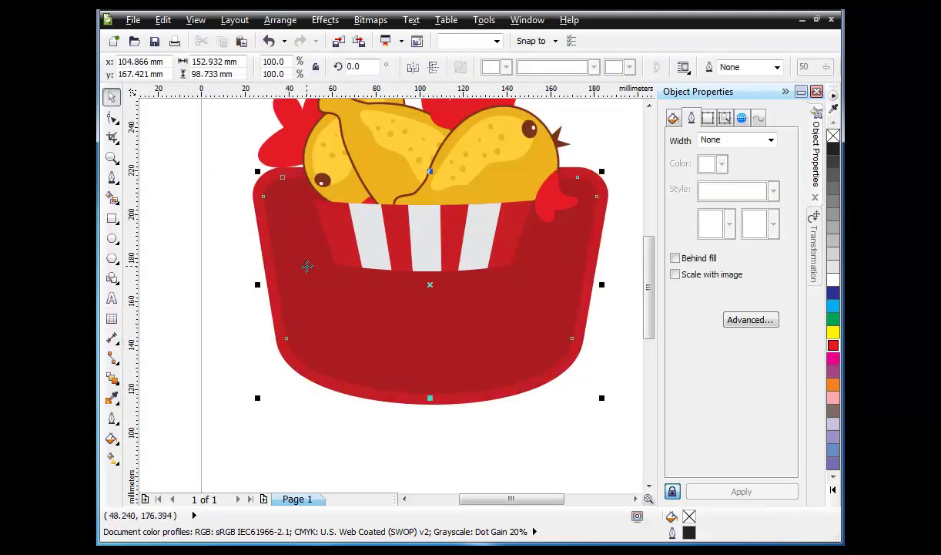
double_click(671, 516)
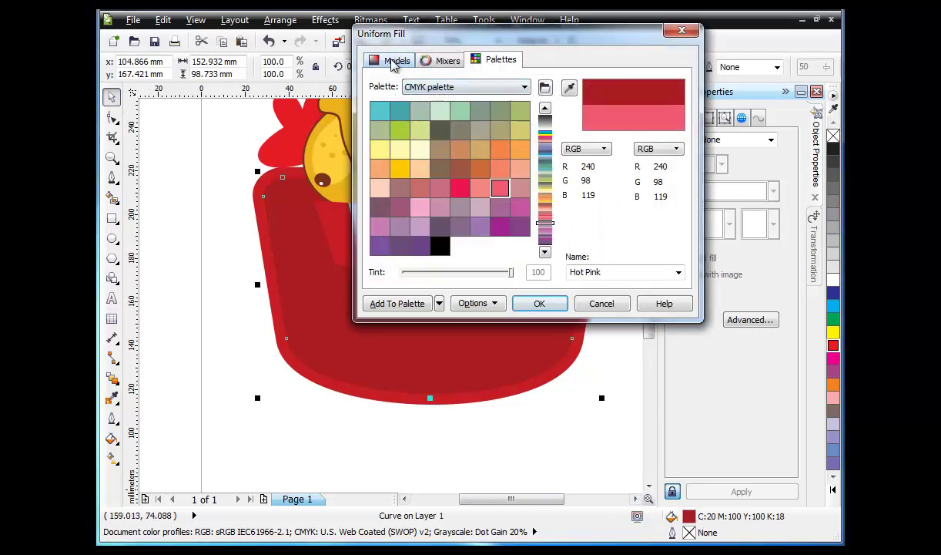
left_click(393, 60)
left_click(498, 188)
left_click(531, 301)
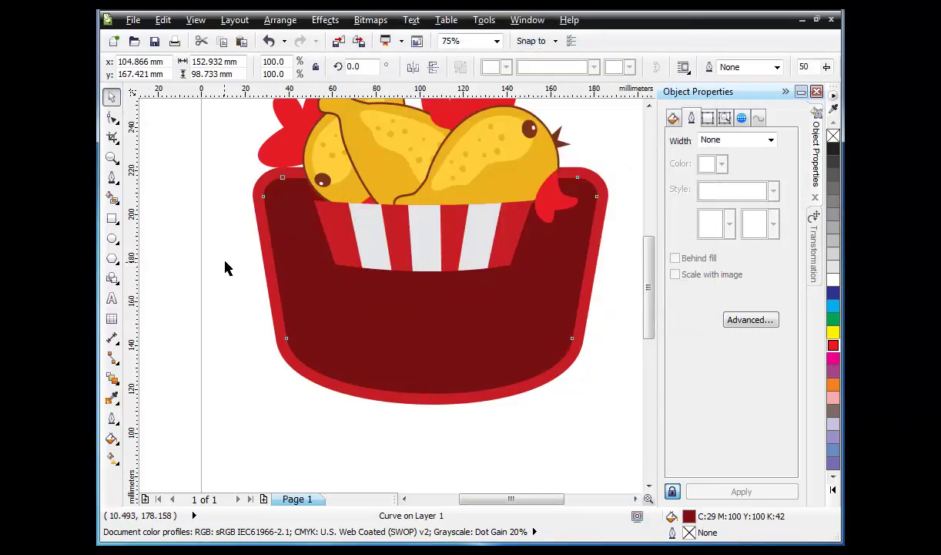
left_click(225, 262)
scroll(364, 289, "down", 1)
scroll(382, 254, "up", 1)
scroll(429, 279, "down", 1)
scroll(422, 275, "up", 1)
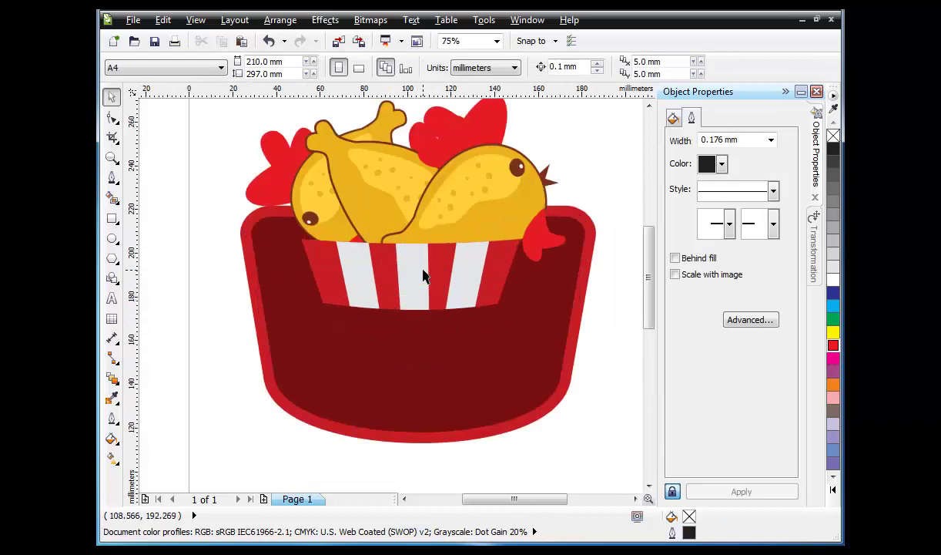
scroll(424, 285, "down", 1)
scroll(424, 294, "up", 1)
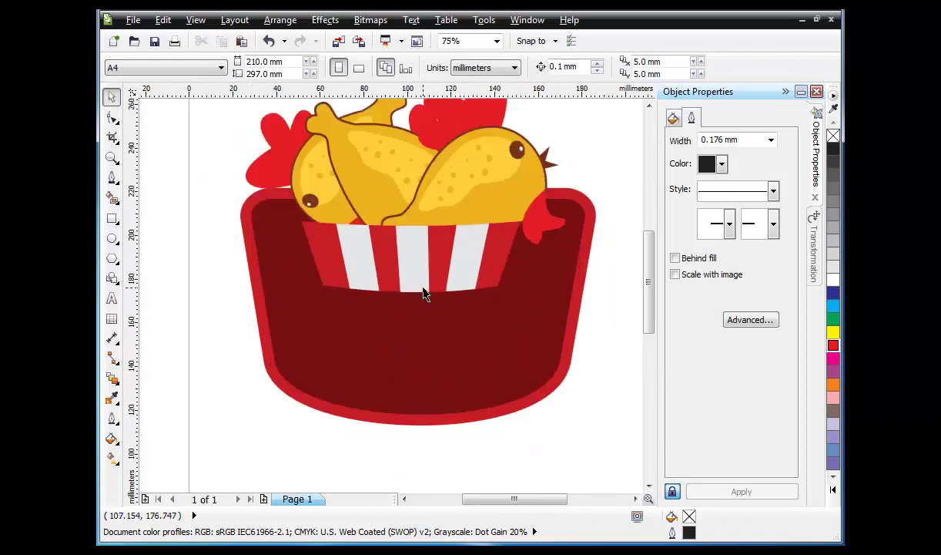
- Add two separate artistic text lines, "ARALIA" and "Fried Chicken", on the blank page area below the badge
left_click(111, 299)
scroll(278, 293, "down", 1)
scroll(339, 289, "up", 1)
scroll(398, 277, "down", 1)
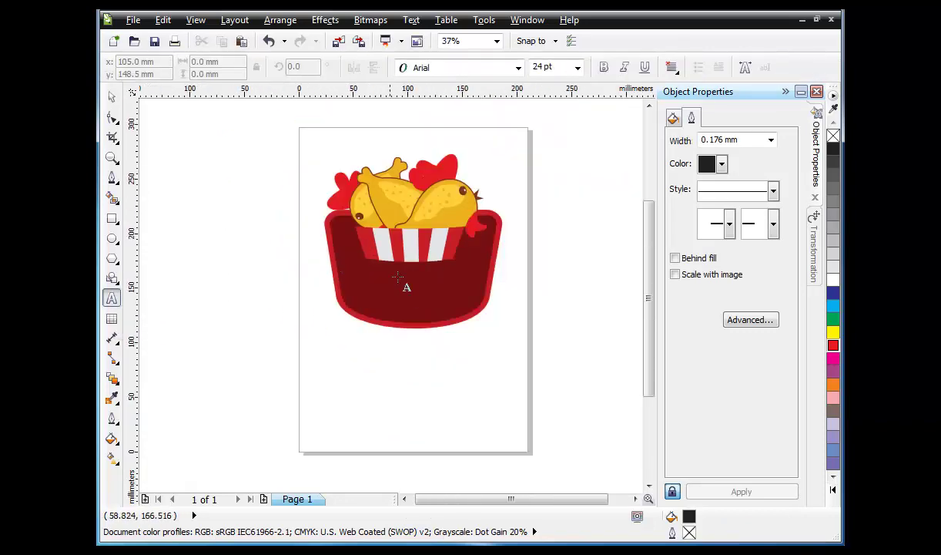
scroll(397, 279, "up", 1)
left_click(290, 412)
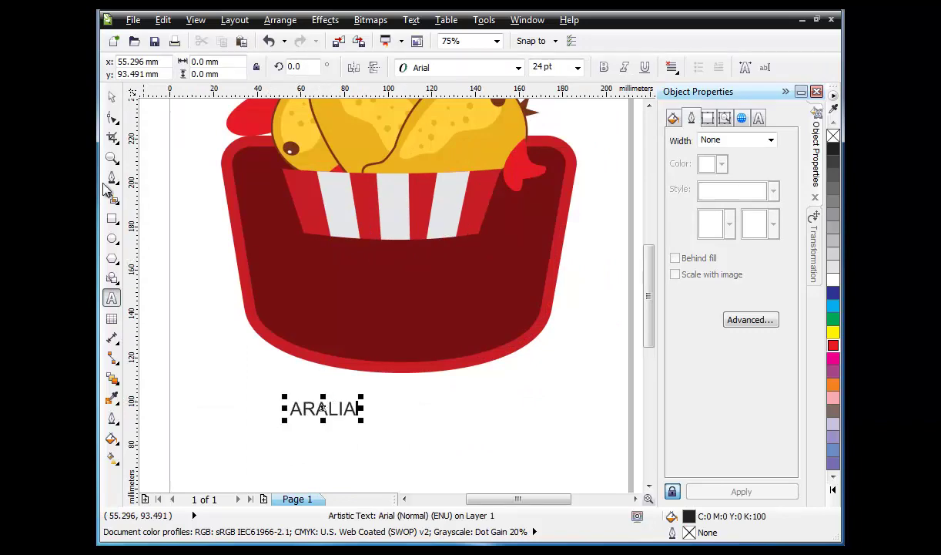
left_click(260, 453)
type("R")
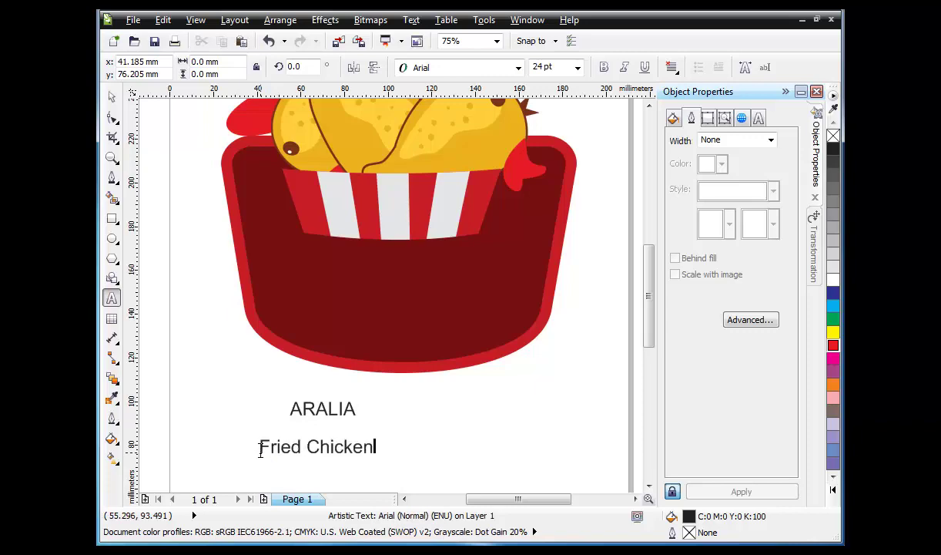
left_click(110, 98)
scroll(231, 315, "down", 2)
scroll(262, 358, "up", 2)
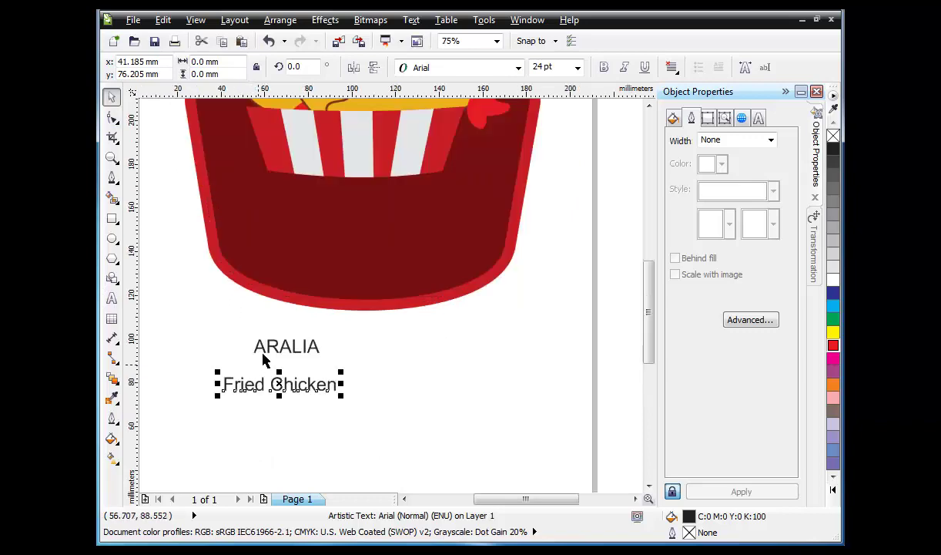
- Change the font of the ARALIA text to BadaBoom BB
key("Tab")
left_click(451, 69)
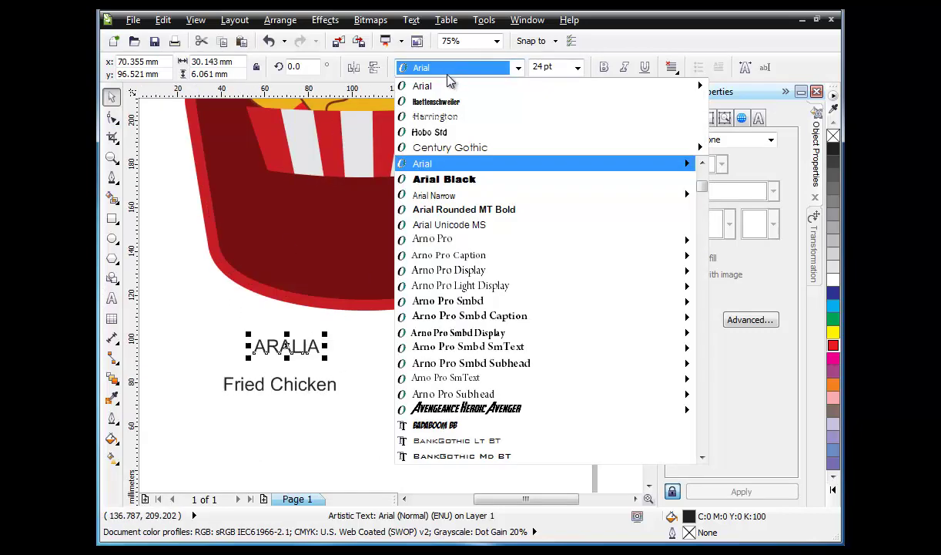
scroll(516, 252, "down", 3)
left_click(498, 246)
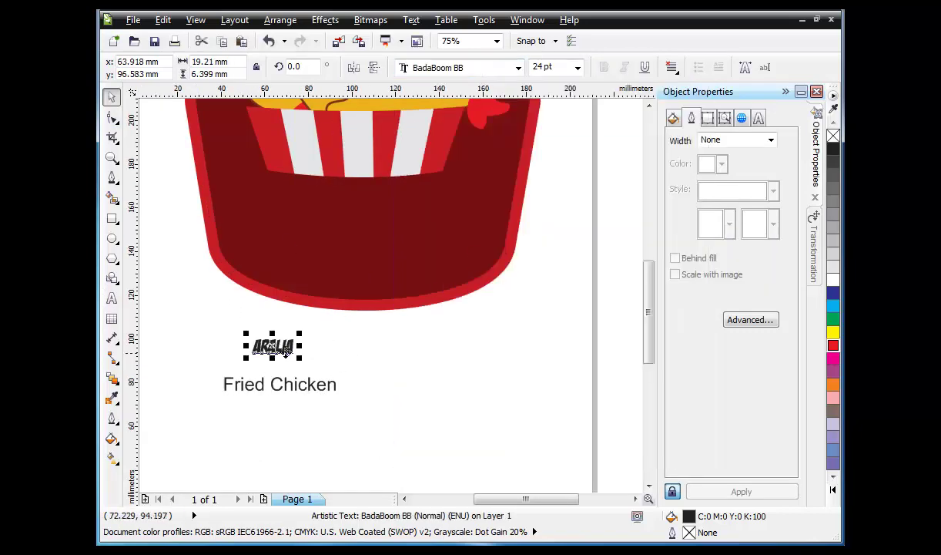
- Enlarge the ARALIA text to about 113 mm wide over the bucket's lower part in the badge and fill it yellow
left_click_drag(299, 333, 428, 290)
left_click_drag(347, 310, 328, 159)
left_click_drag(413, 211, 488, 245)
scroll(429, 258, "down", 1)
scroll(416, 216, "up", 1)
left_click(833, 333)
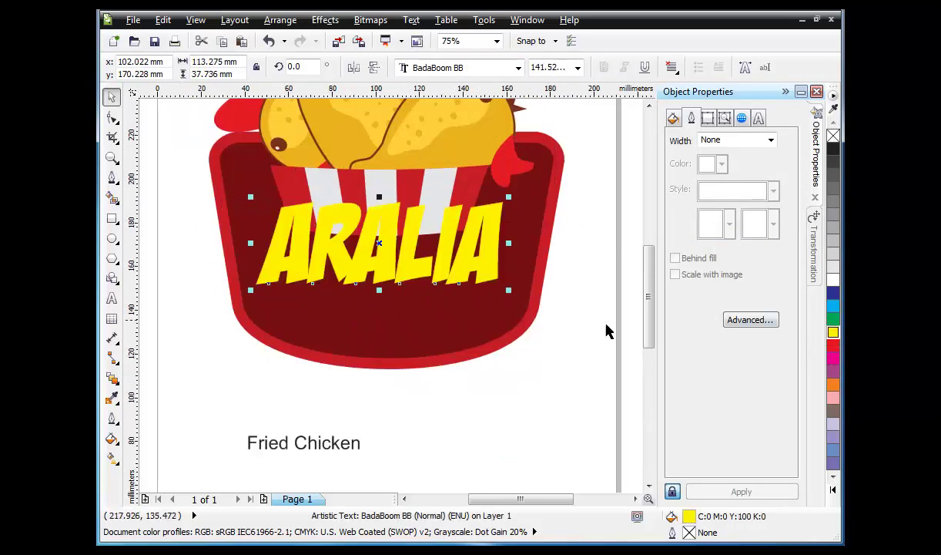
left_click(606, 327)
left_click_drag(443, 268, 448, 273)
- Give the ARALIA text a 4 mm black outline placed behind the fill and scaled with the image
left_click(749, 139)
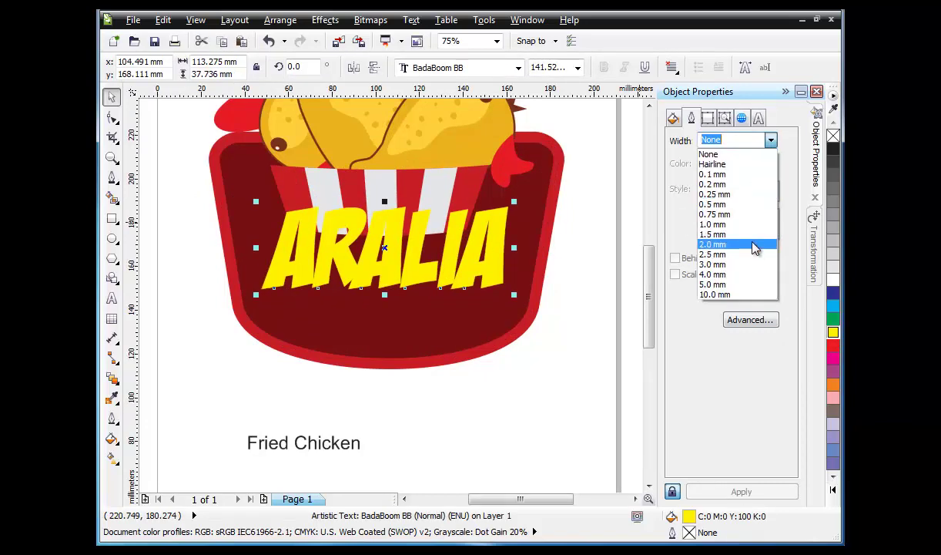
left_click(740, 273)
left_click(675, 258)
left_click(673, 274)
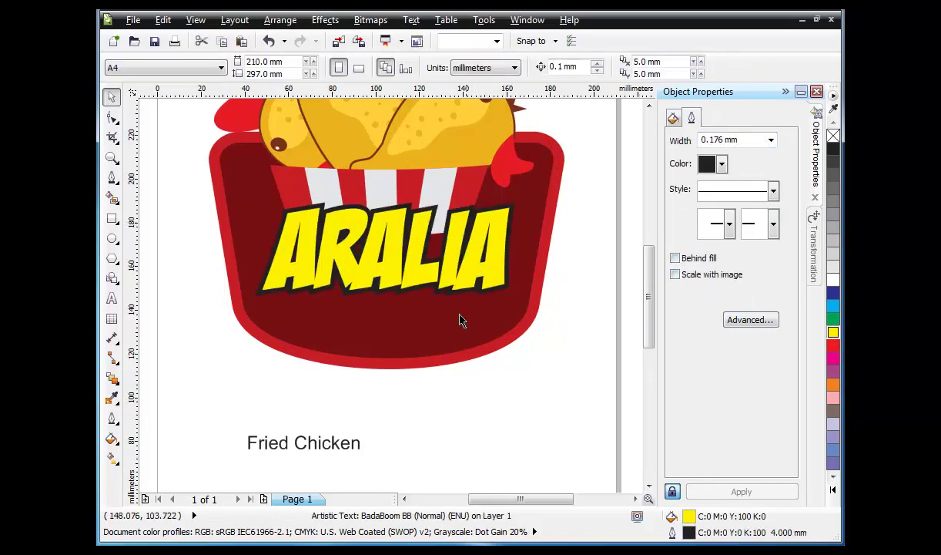
- Widen the letter spacing of ARALIA until the text is about 123 mm wide and keep it centred on the badge
left_click(112, 118)
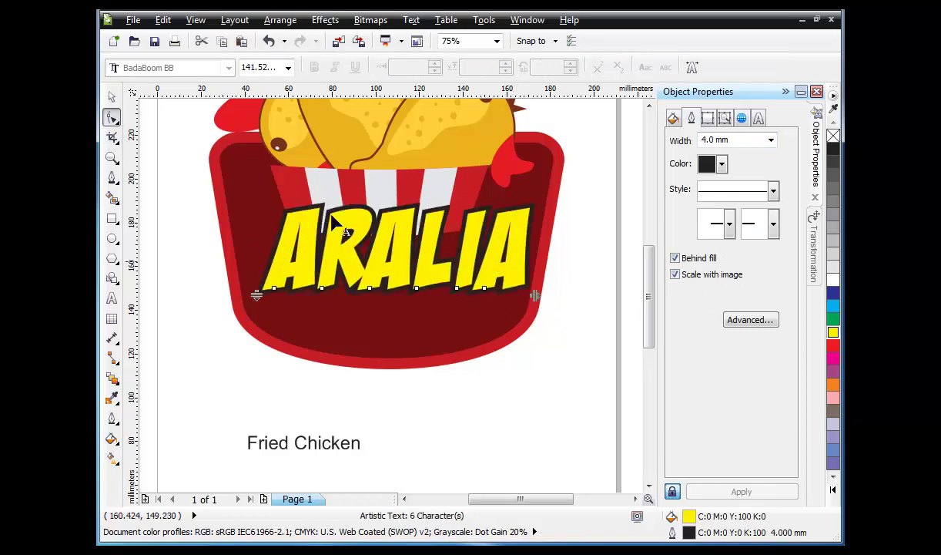
key("space")
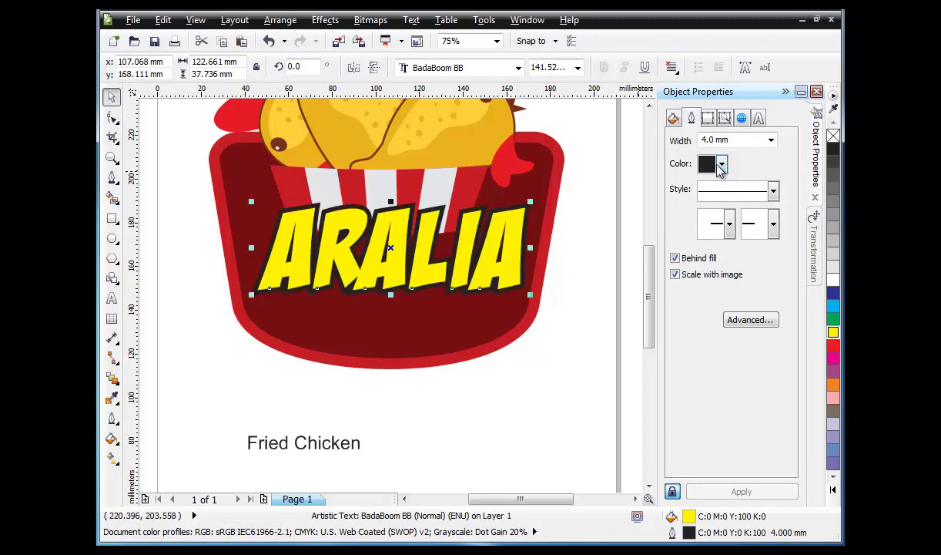
left_click(556, 277)
- Convert the ARALIA text's outline to a separate object
left_click(468, 234)
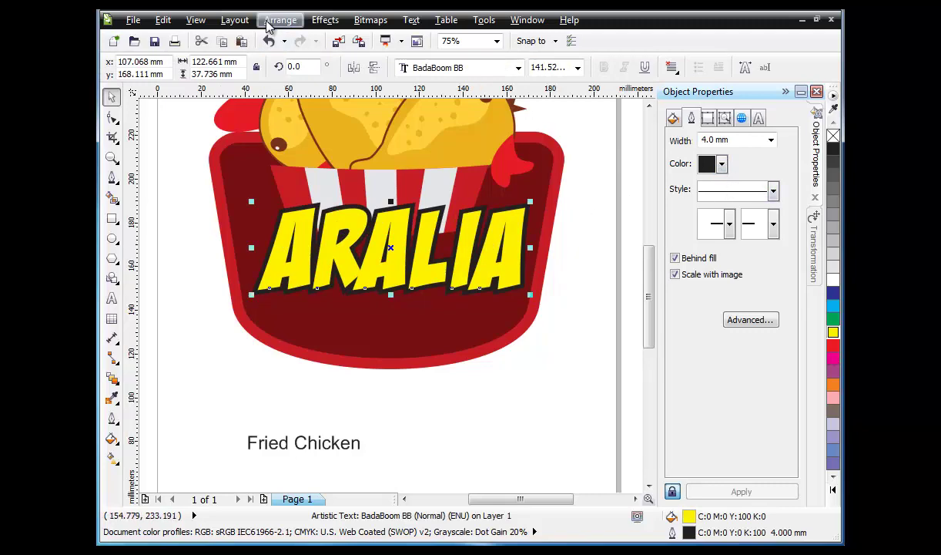
left_click(269, 23)
left_click(301, 295)
scroll(261, 298, "up", 2)
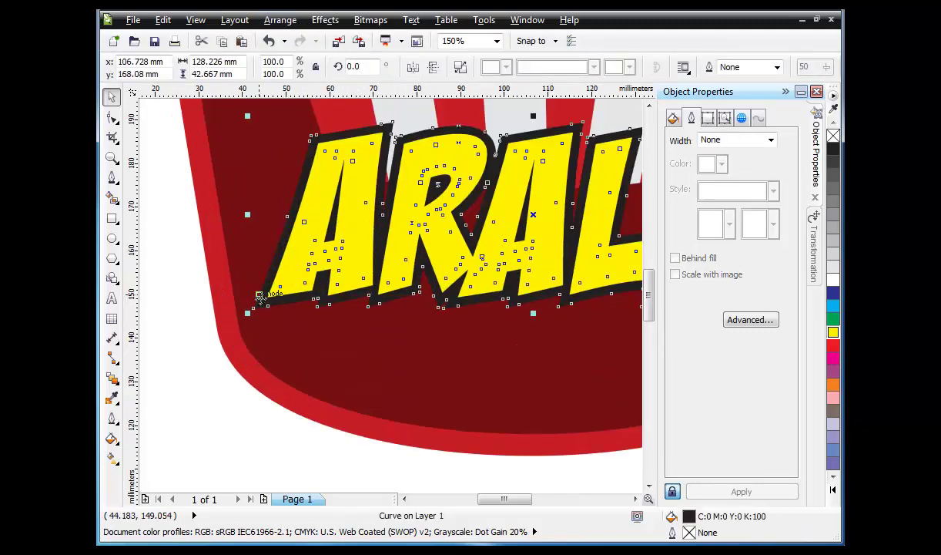
- Sample the red of the badge border and apply it to the black outline object around ARALIA
left_click(112, 397)
left_click(222, 329)
left_click(259, 300)
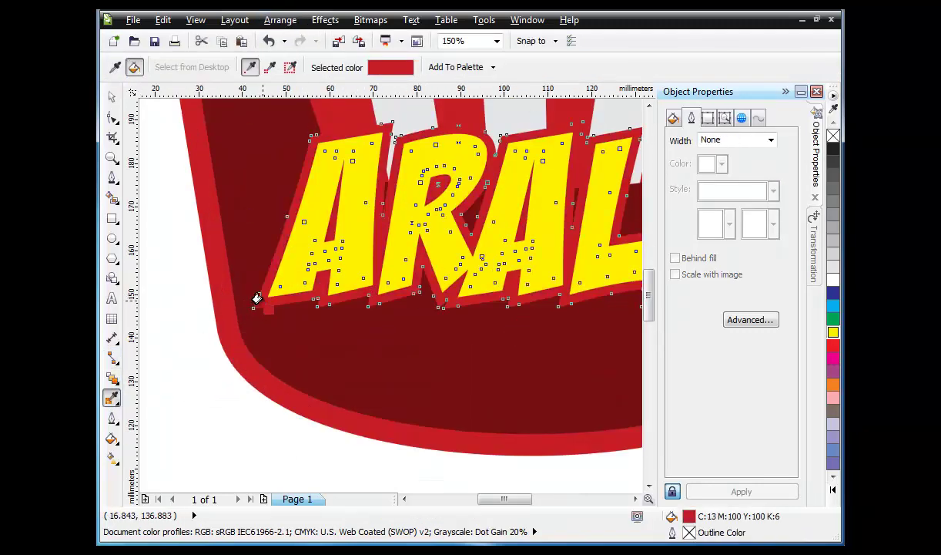
scroll(262, 299, "down", 1)
left_click(112, 97)
left_click(176, 202)
- Place the Fried Chicken text inside the badge below ARALIA, enlarged to about 36 pt, and fill it white
scroll(235, 291, "down", 1)
scroll(301, 349, "up", 1)
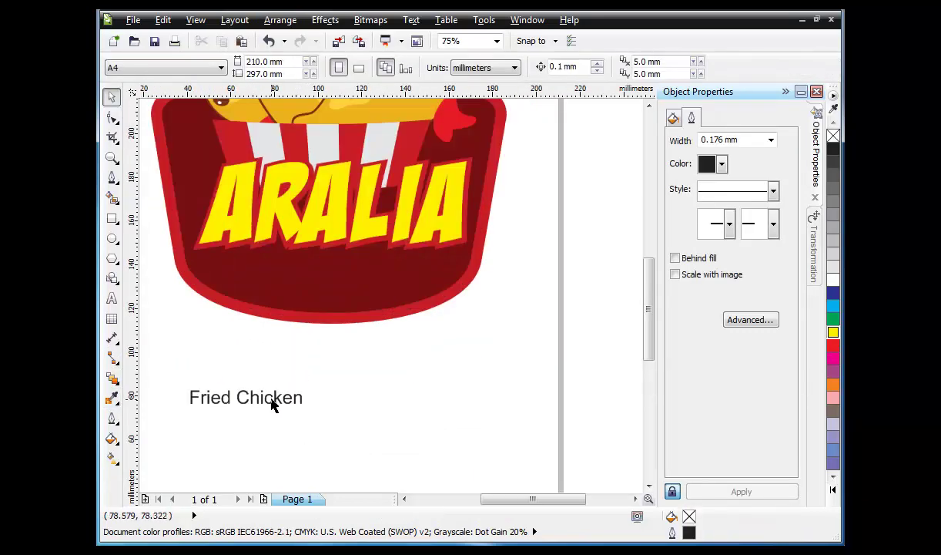
left_click_drag(268, 396, 346, 270)
left_click(833, 279)
- Change the font of the Fried Chicken text to Cooper Black and centre it under ARALIA
left_click(518, 67)
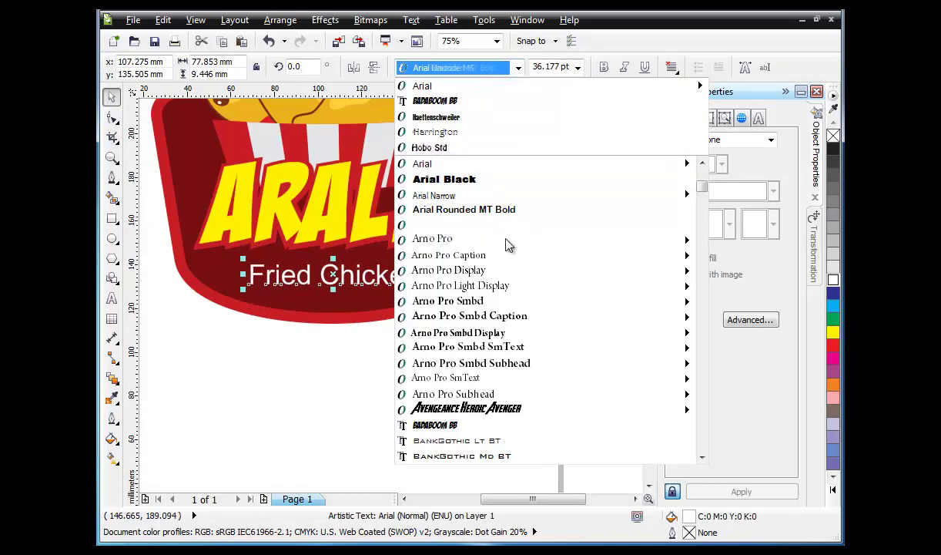
scroll(528, 253, "down", 8)
scroll(529, 253, "down", 8)
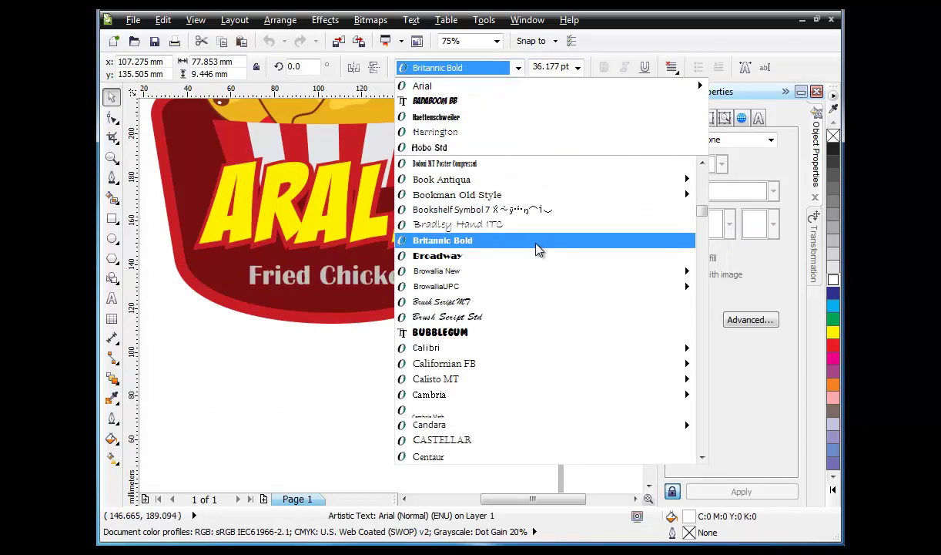
scroll(537, 251, "down", 5)
scroll(537, 249, "down", 7)
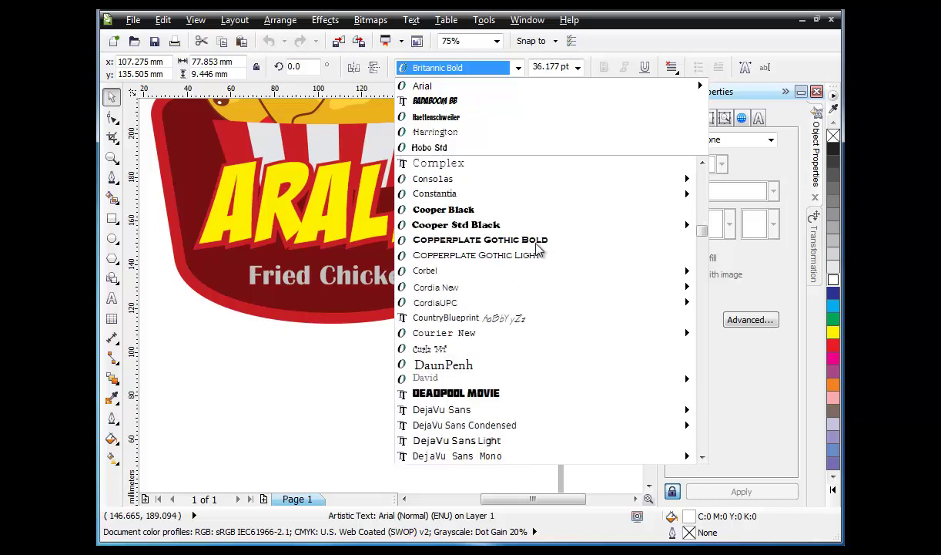
left_click(454, 209)
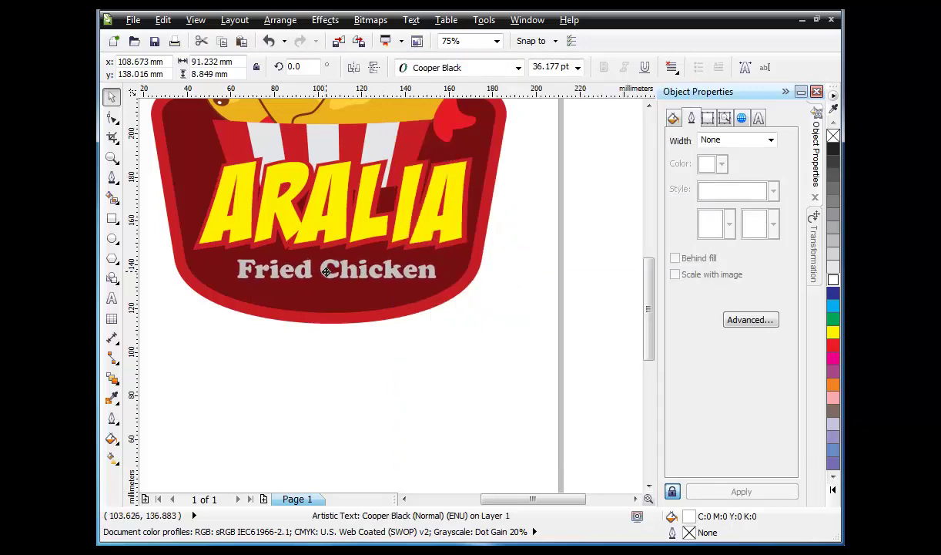
- Give the Fried Chicken text a 1.5 mm outline placed behind the fill and scaled with the image
scroll(336, 276, "up", 2)
left_click(743, 140)
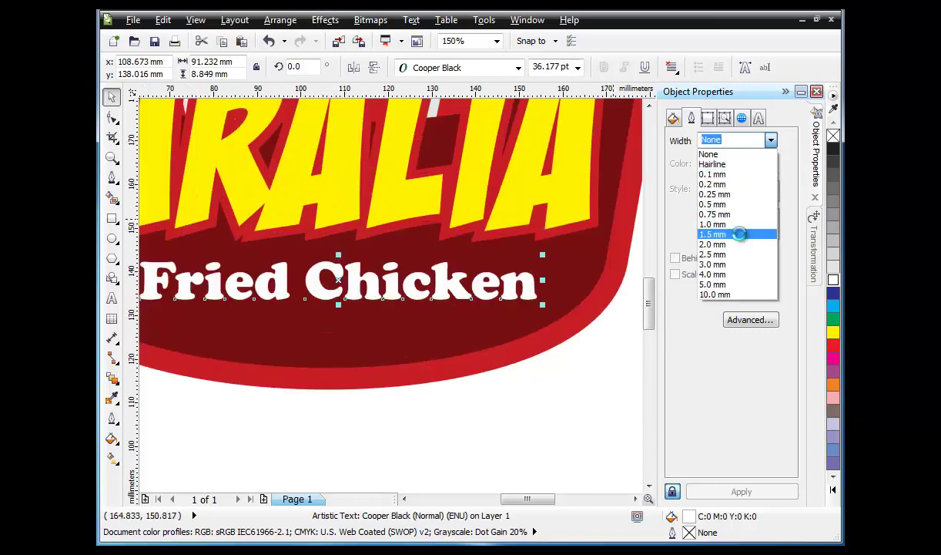
left_click(739, 234)
key("Escape")
left_click(520, 286)
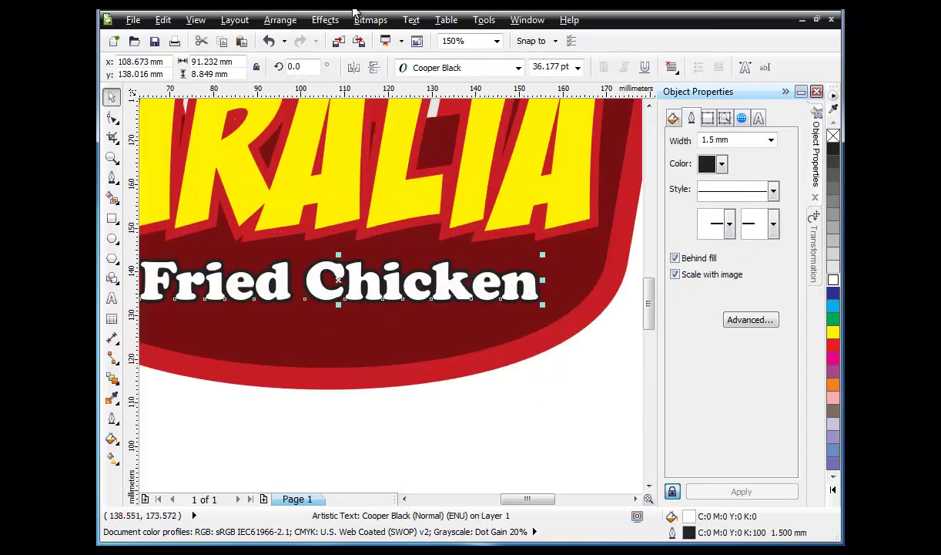
- Convert the Fried Chicken text's outline to an object and fill it with the red sampled from the badge border
left_click(280, 19)
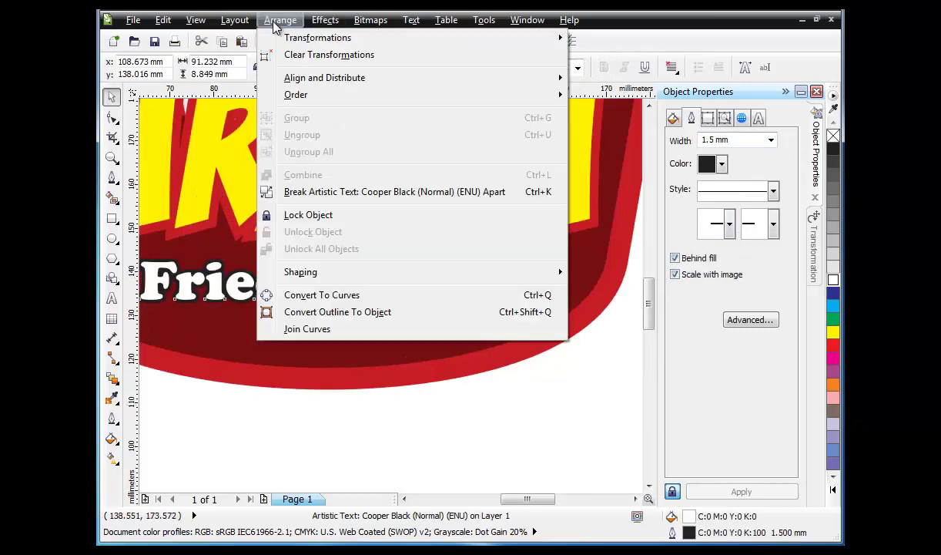
left_click(113, 398)
left_click(233, 370)
scroll(280, 295, "up", 4)
left_click(222, 393)
scroll(420, 348, "down", 5)
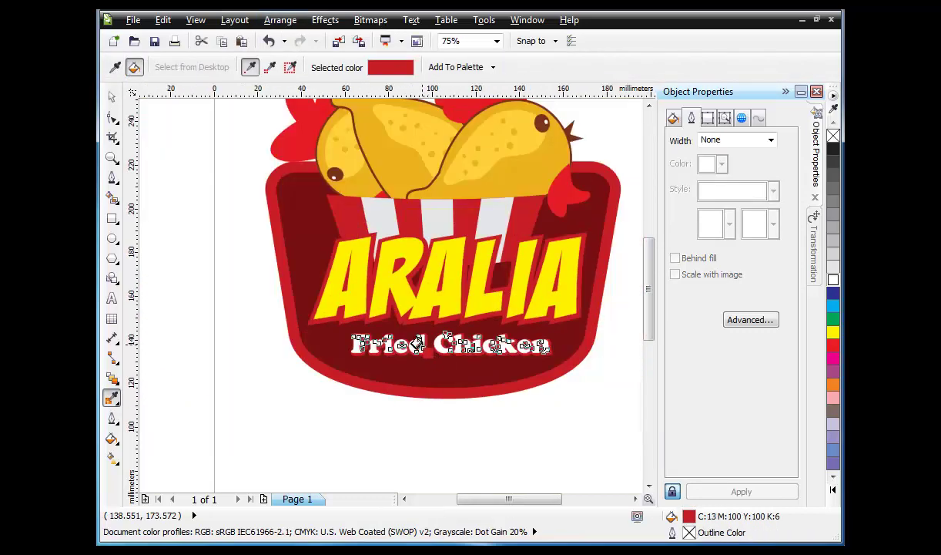
left_click(111, 97)
left_click(174, 200)
scroll(301, 281, "down", 1)
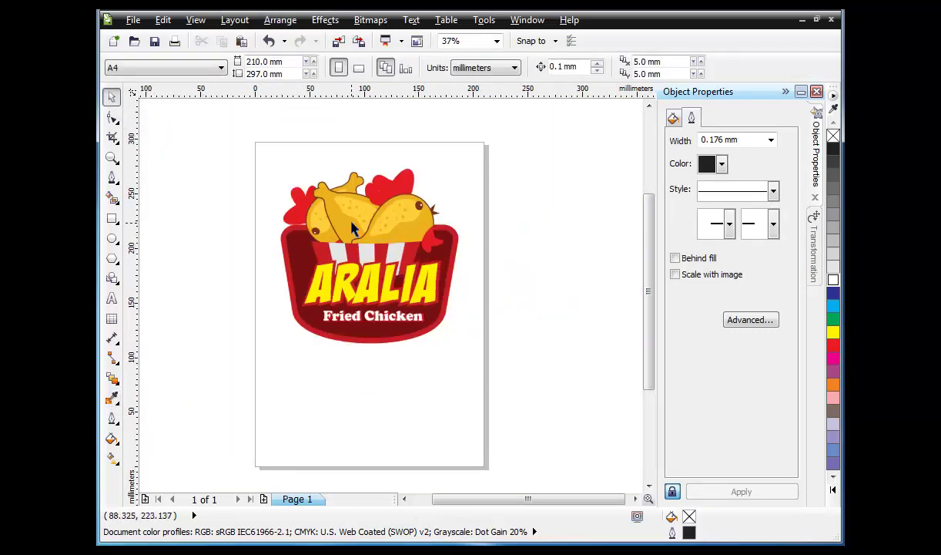
- Move the chickens and striped bucket together slightly up and to the right relative to the badge
scroll(351, 225, "up", 1)
left_click(350, 208)
mouse_move(349, 207)
left_mouse_down()
mouse_move(368, 197)
mouse_move(355, 200)
left_mouse_up()
key("Escape")
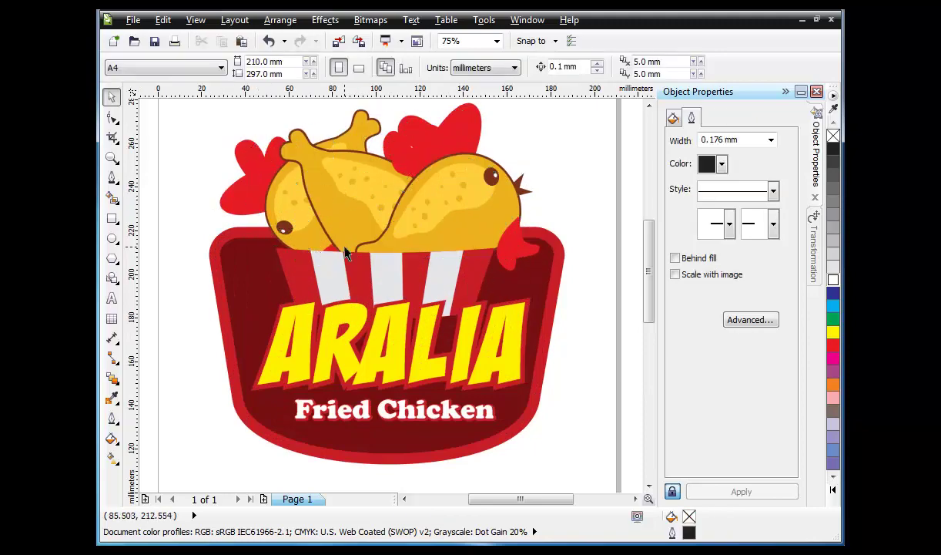
- Select the badge's dark red inner shape together with its red border
scroll(289, 181, "down", 1)
scroll(296, 275, "up", 1)
left_click(293, 255)
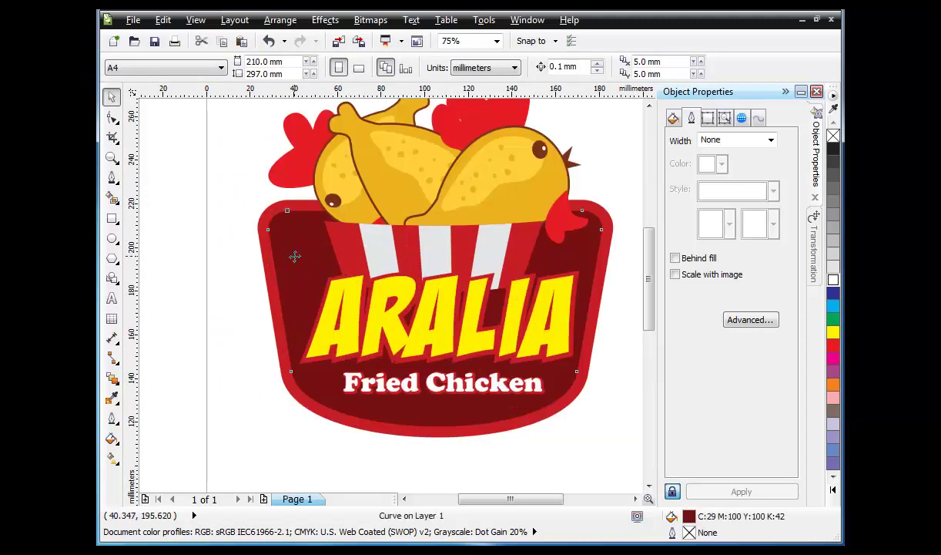
scroll(262, 224, "up", 1)
left_click(260, 225, "shift")
scroll(208, 236, "down", 2)
left_click_drag(209, 278, 199, 271)
left_click(186, 270)
mouse_move(178, 139)
left_mouse_down()
mouse_move(372, 335)
mouse_move(435, 365)
left_mouse_up()
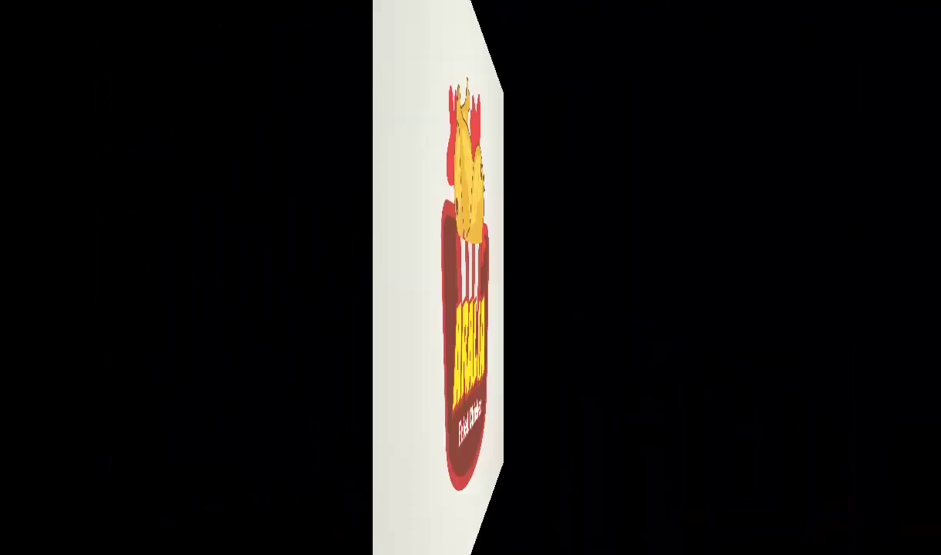